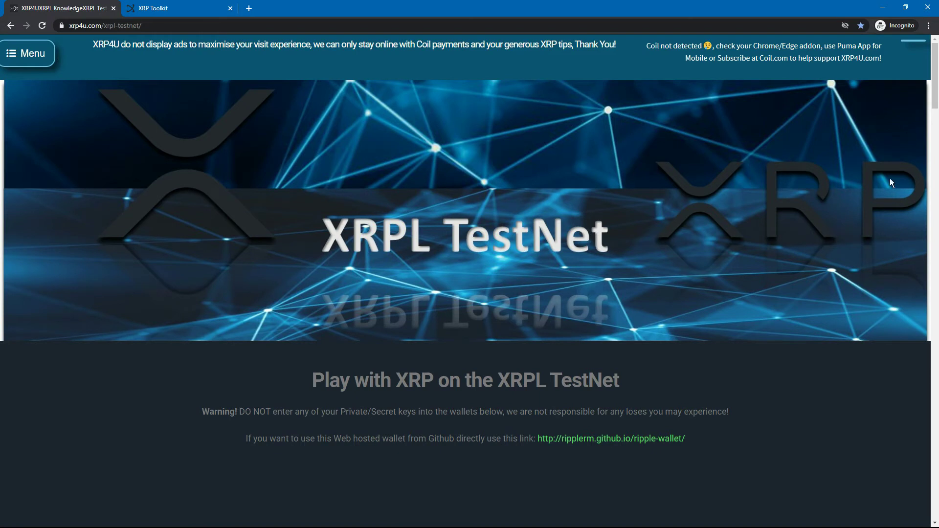
- Generate Testnet credentials in the XRPL.org TestNet Faucet and copy the generated account secret
left_click_drag(937, 82, 937, 245)
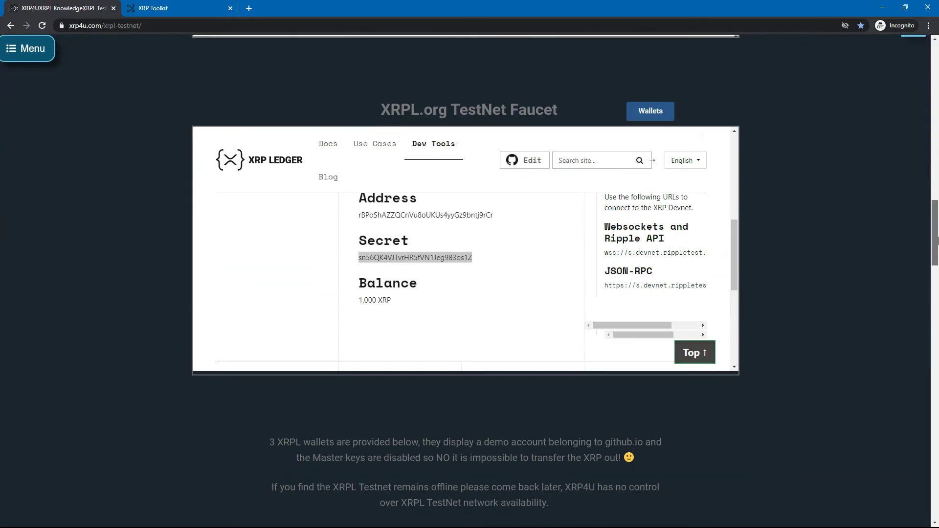
scroll(540, 248, "up", 10)
scroll(530, 251, "down", 2)
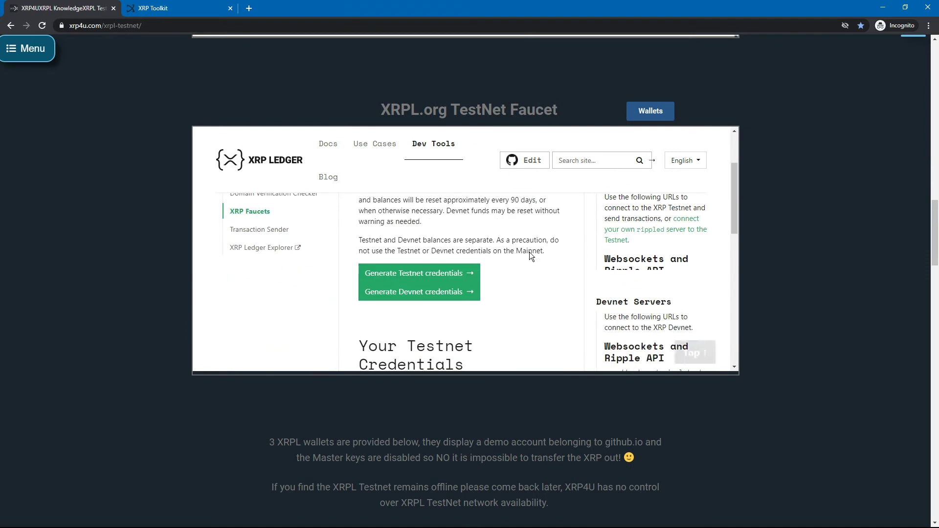
left_click(458, 273)
scroll(424, 346, "down", 2)
double_click(427, 357)
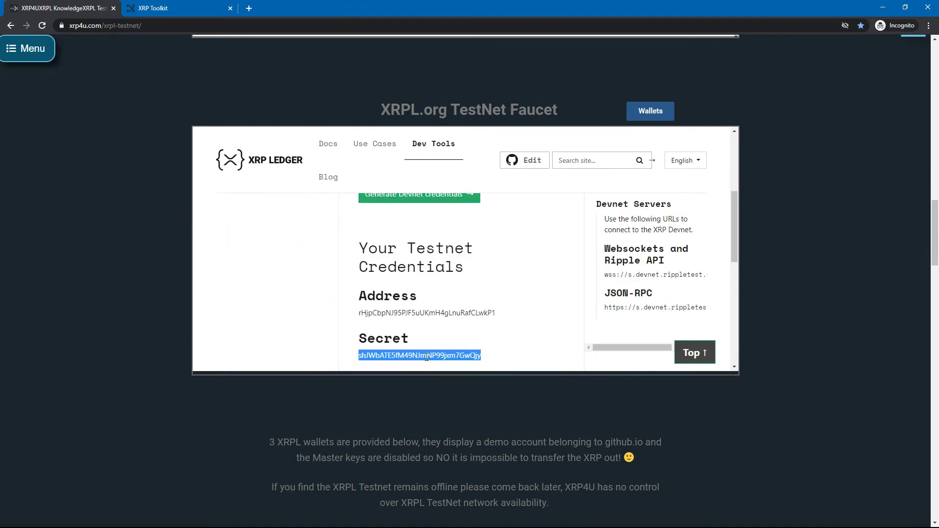
- Switch to XRP Toolkit, access the Testnet, add the first account with the copied secret, and dismiss the notification
left_click(177, 11)
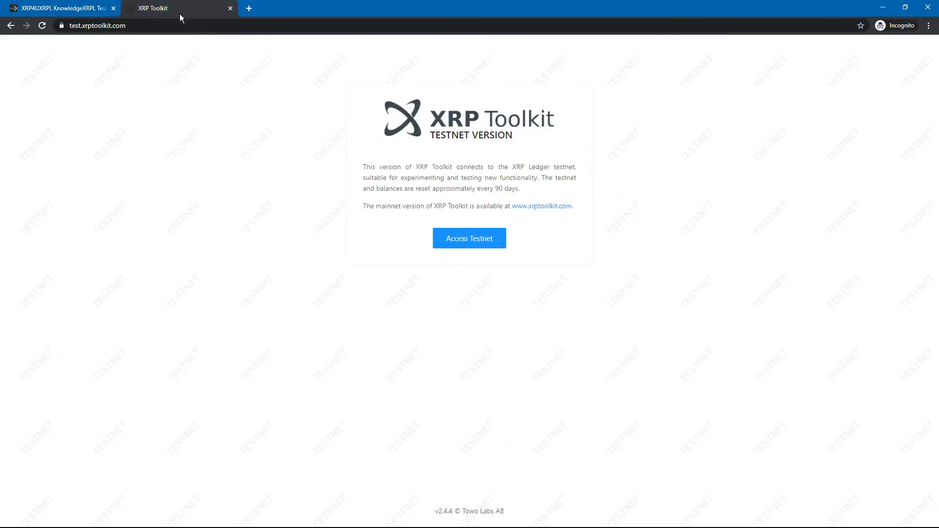
left_click(478, 246)
left_click(456, 223)
key("ctrl+v")
left_click(603, 274)
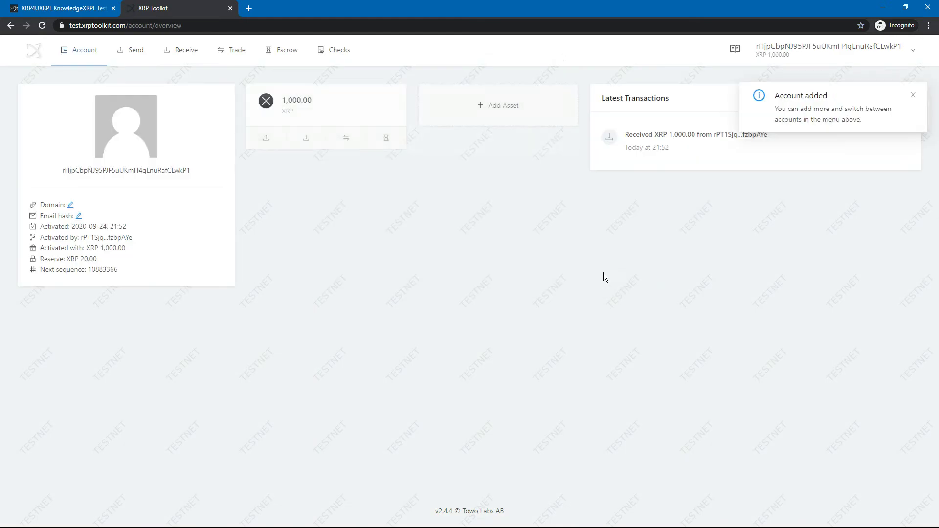
left_click(912, 97)
- Return to the XRP4U faucet page, generate a second set of Testnet credentials and copy the new secret
left_click(61, 8)
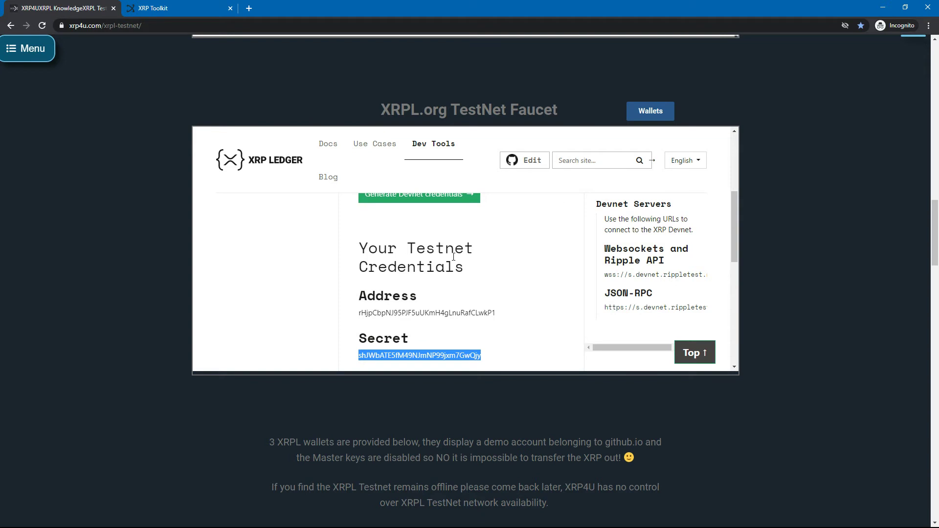
scroll(546, 292, "up", 2)
left_click(475, 273)
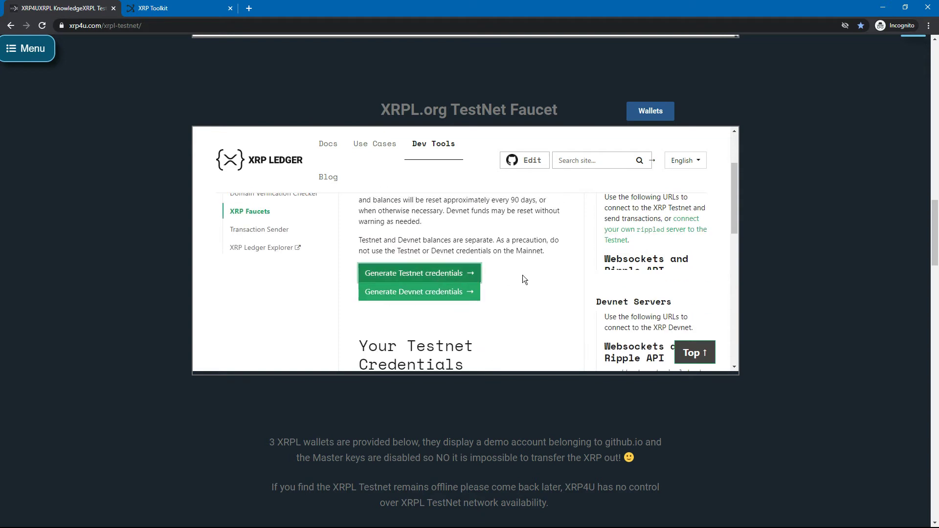
double_click(434, 356)
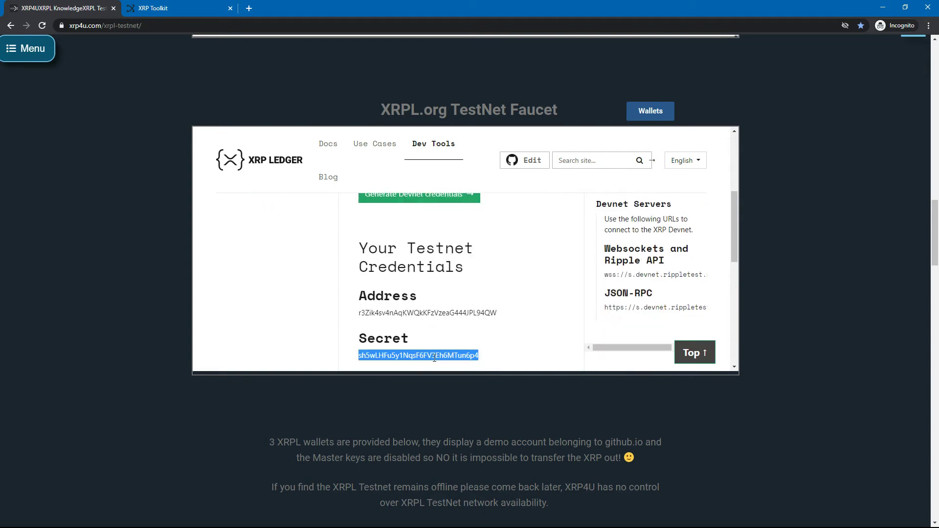
- Switch to XRP Toolkit, add a second account with the copied secret, and dismiss the notification
left_click(163, 8)
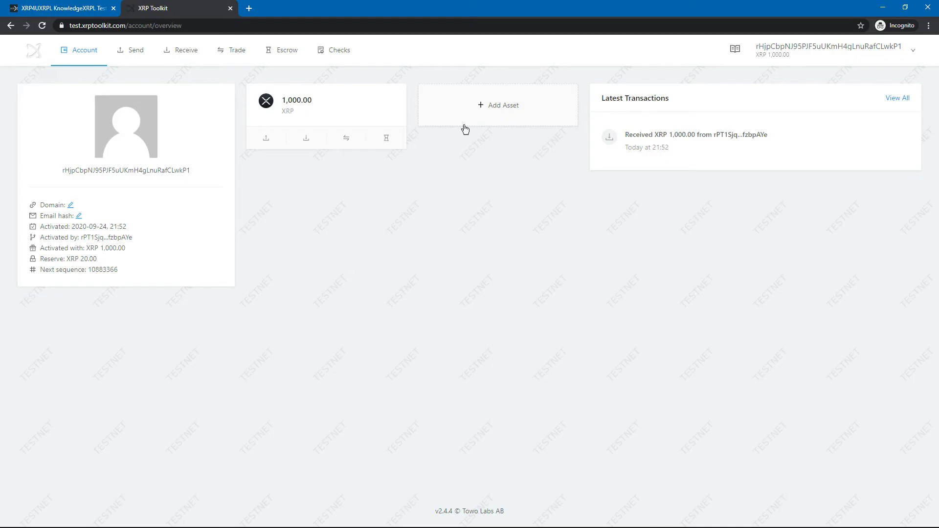
mouse_move(824, 55)
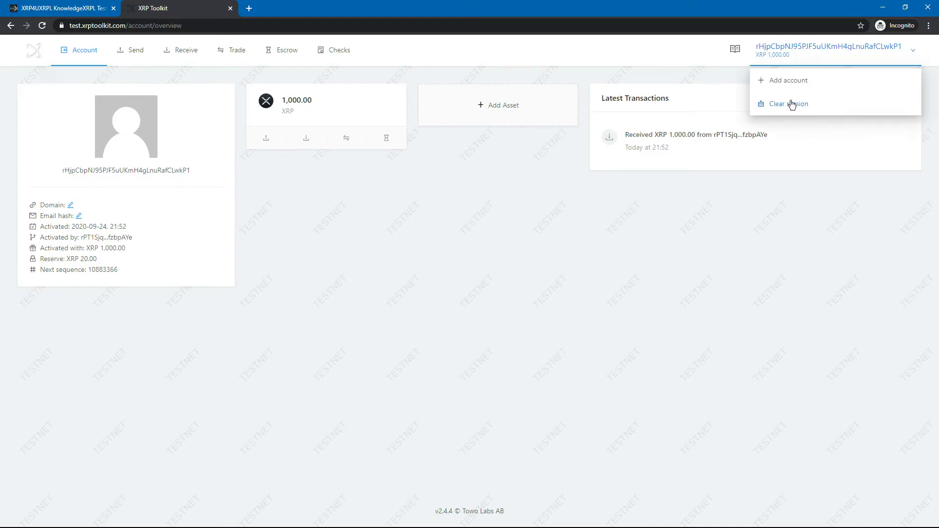
left_click(788, 81)
left_click(460, 152)
key("ctrl+v")
left_click(602, 201)
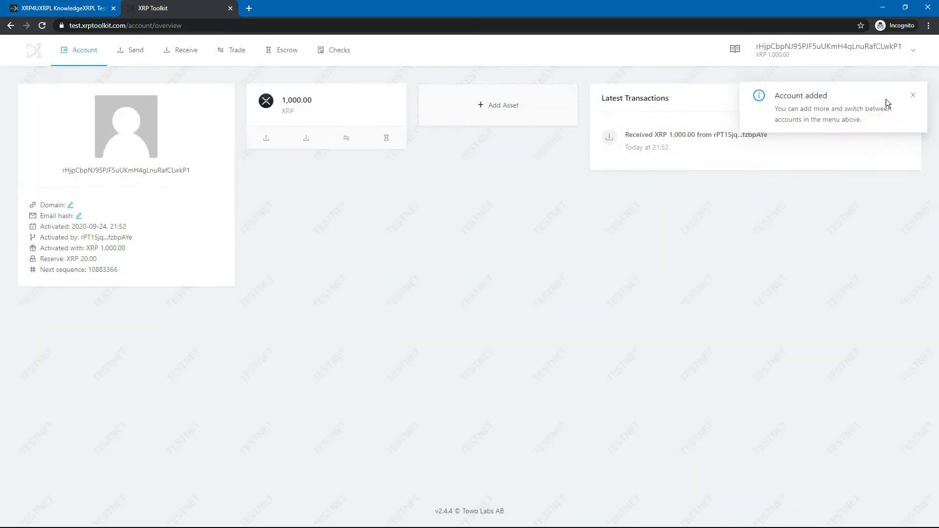
left_click(914, 95)
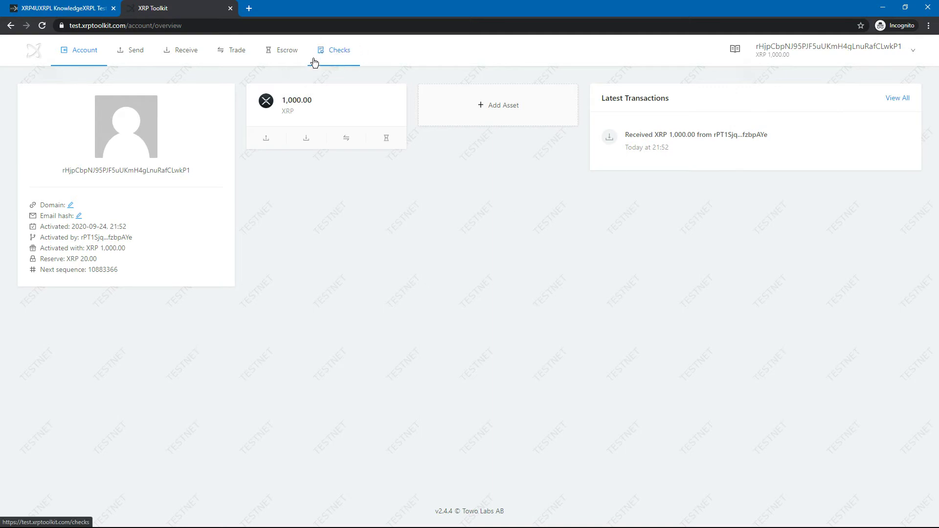
- Switch to the second added account and copy its address from the account overview
left_click(341, 57)
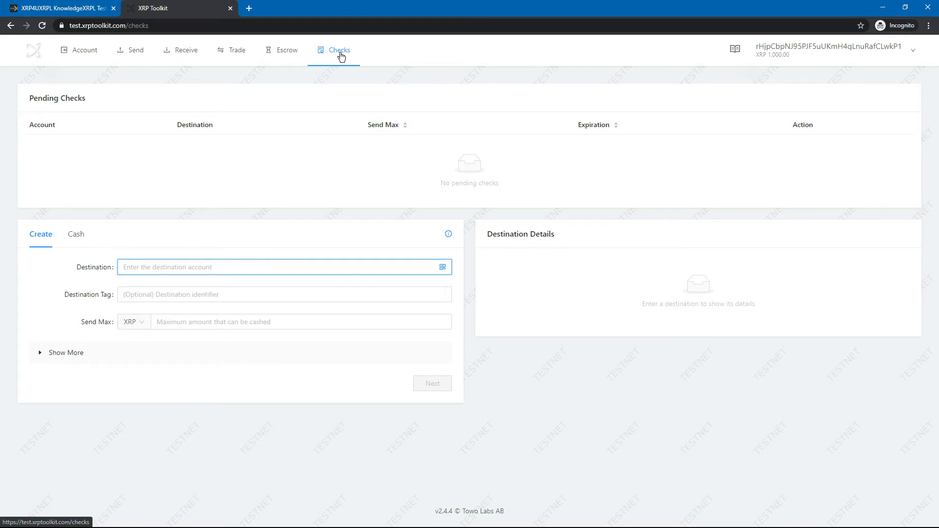
mouse_move(845, 65)
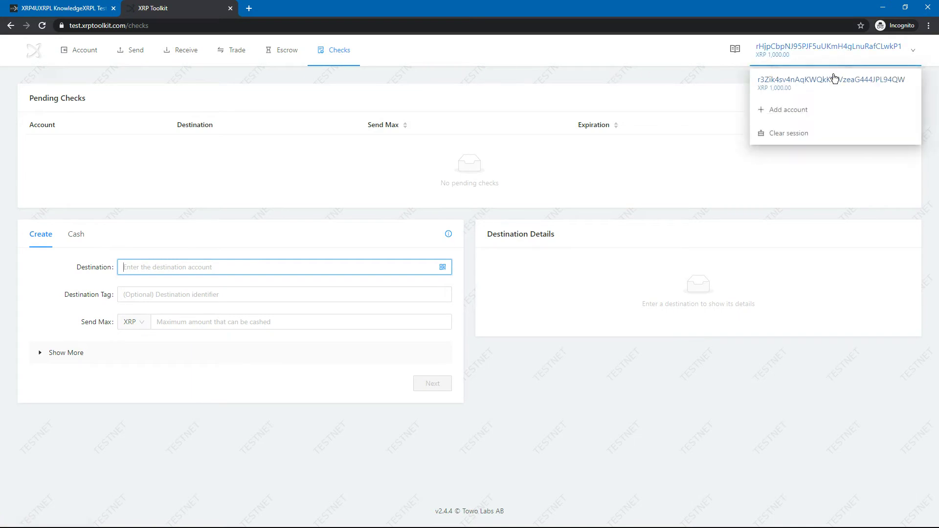
left_click(835, 79)
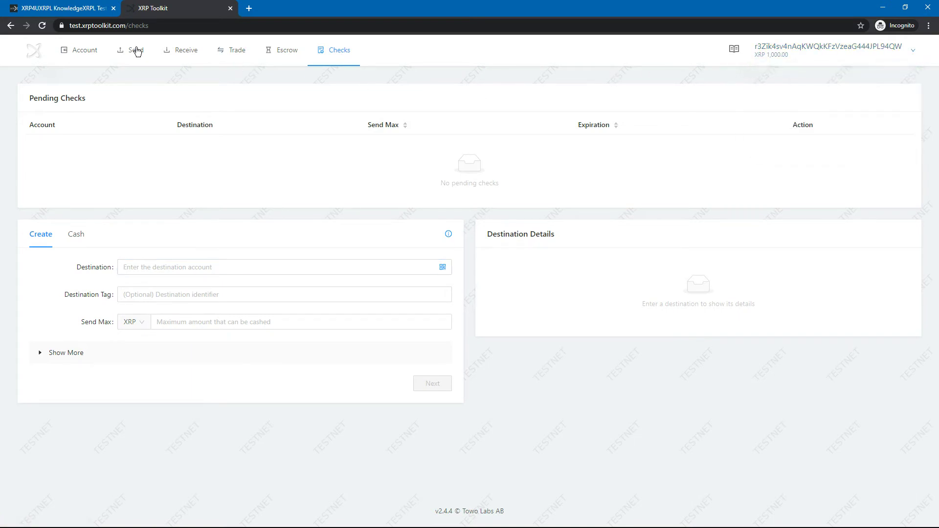
left_click(82, 79)
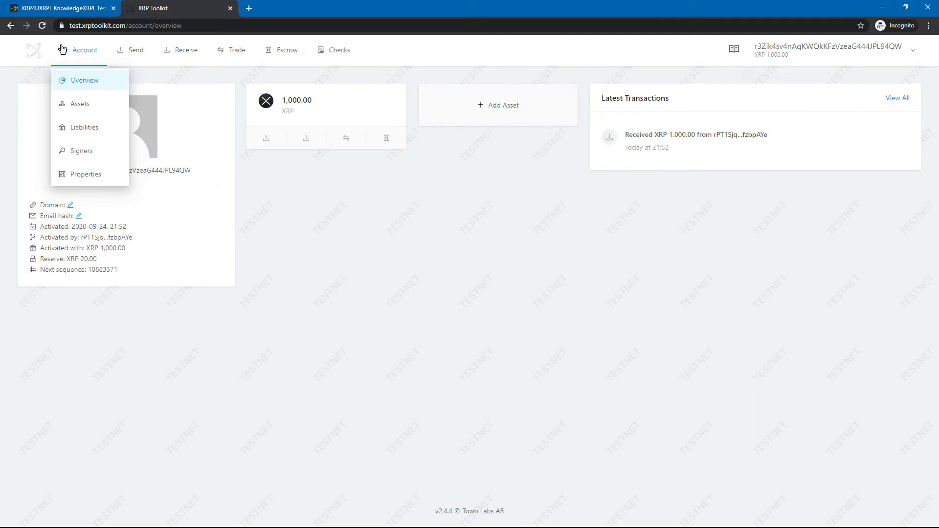
double_click(148, 170)
key("ctrl+c")
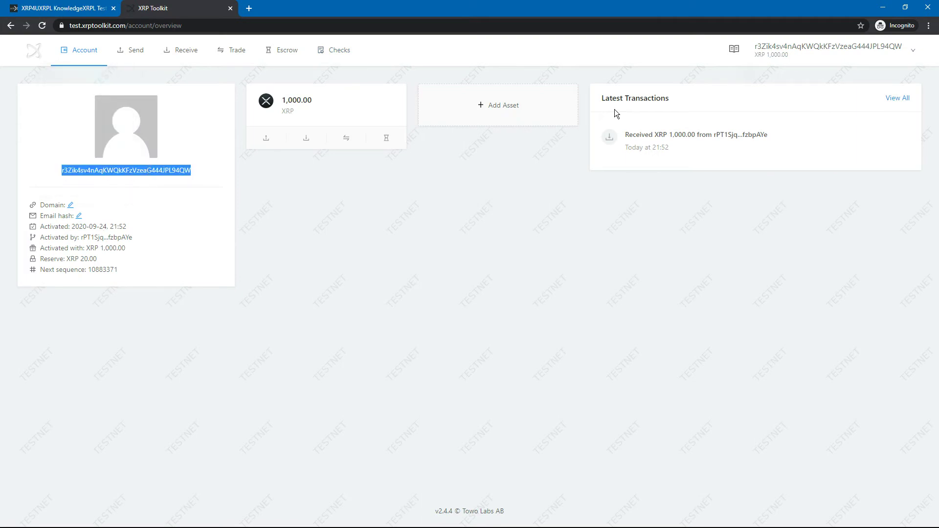
- Switch back to the first account and fill in a new check with the copied destination address and Send Max 100 XRP
left_click(772, 55)
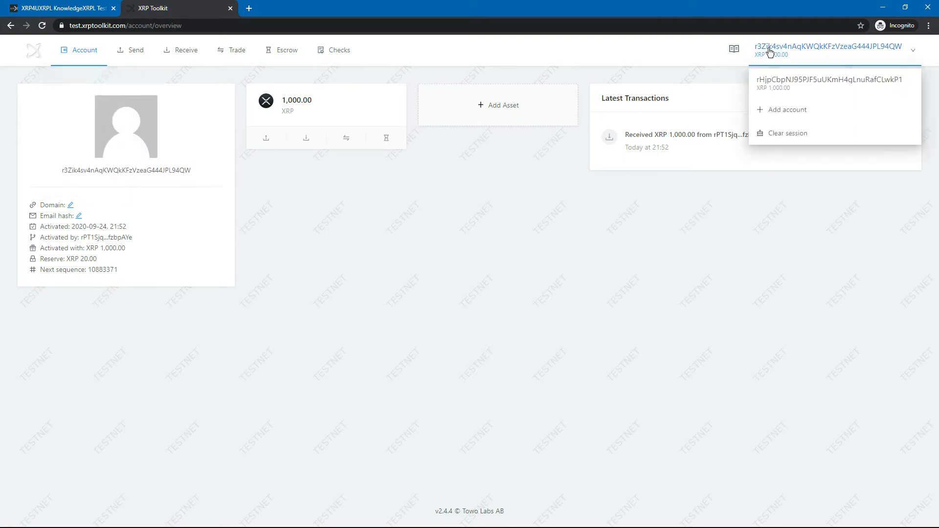
left_click(779, 83)
left_click(333, 52)
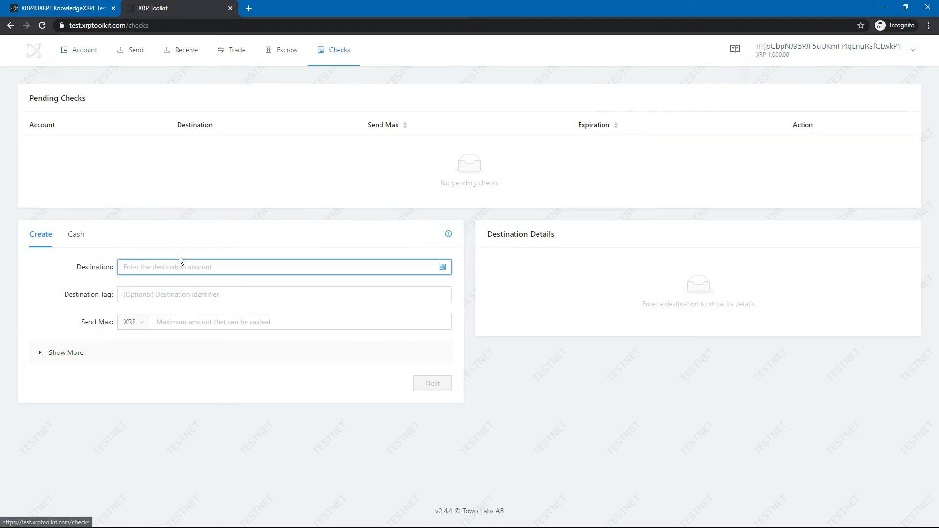
key("ctrl+v")
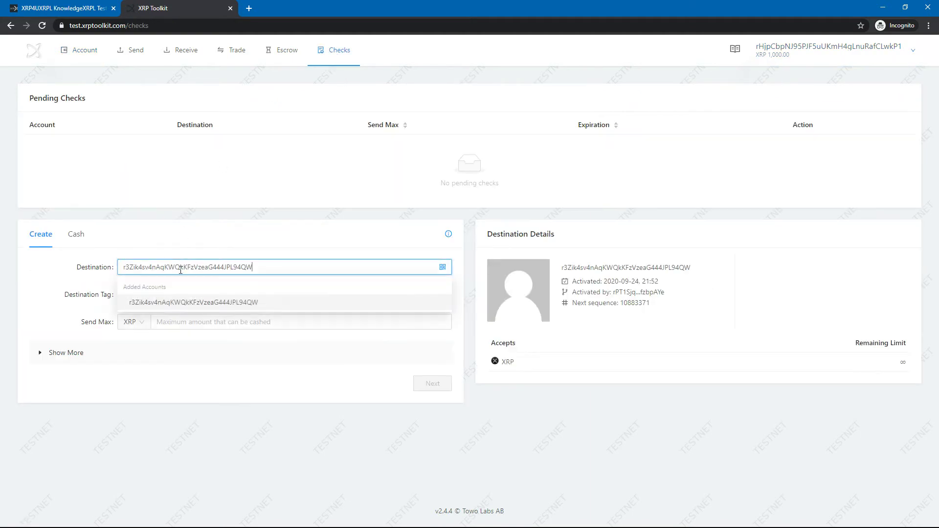
left_click(195, 323)
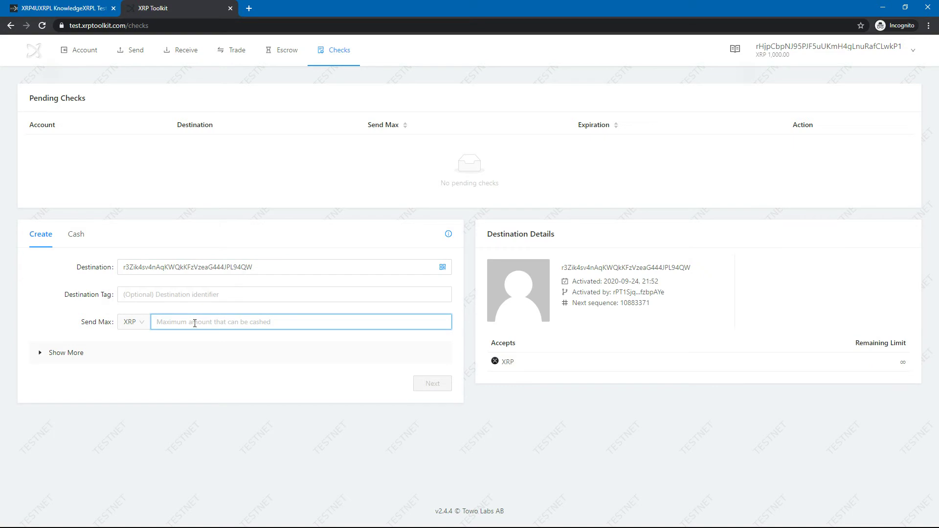
type("100")
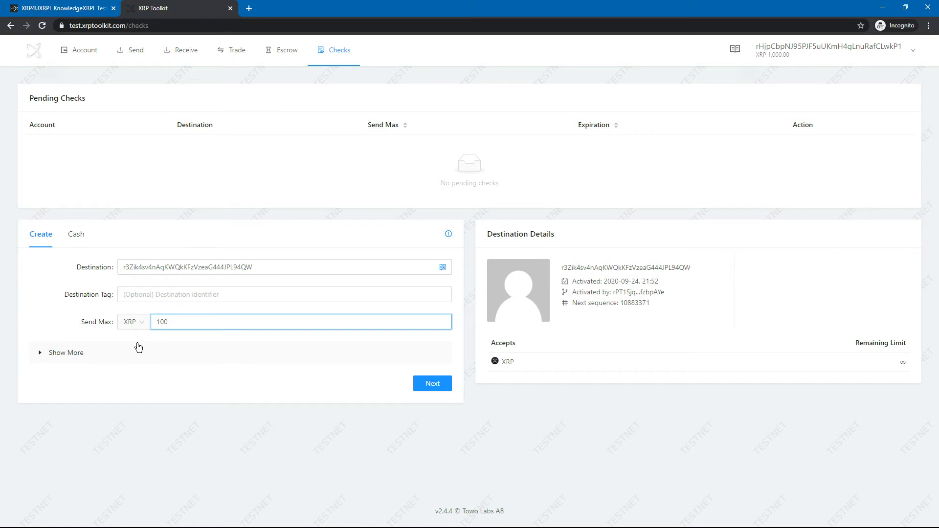
left_click(75, 353)
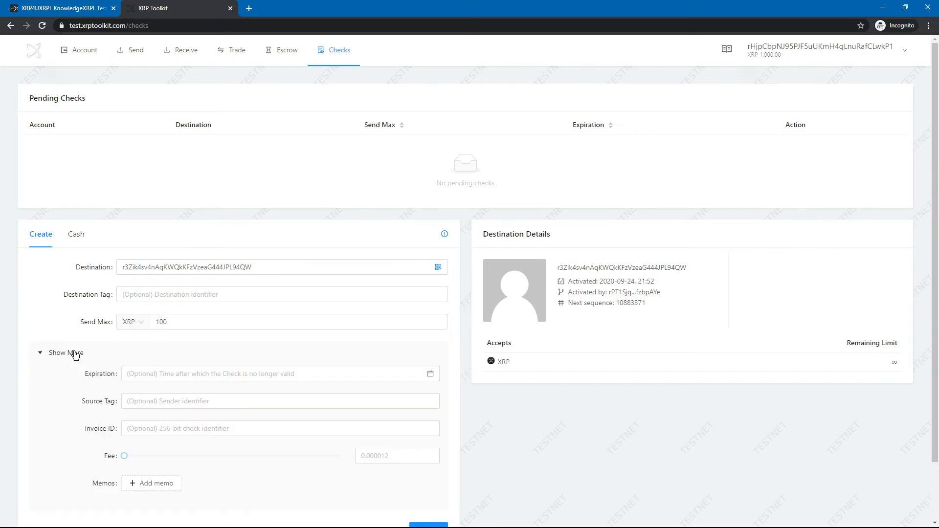
left_click(146, 370)
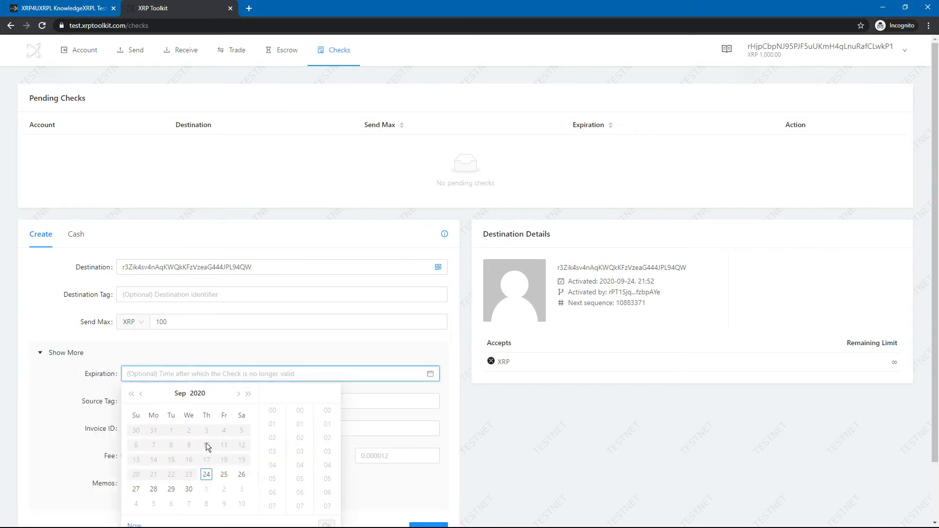
left_click(224, 475)
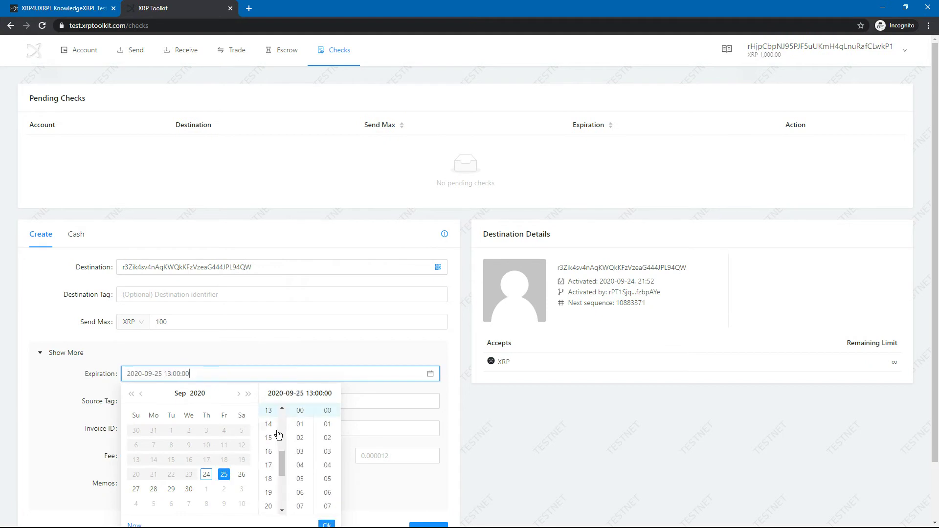
left_click(269, 425)
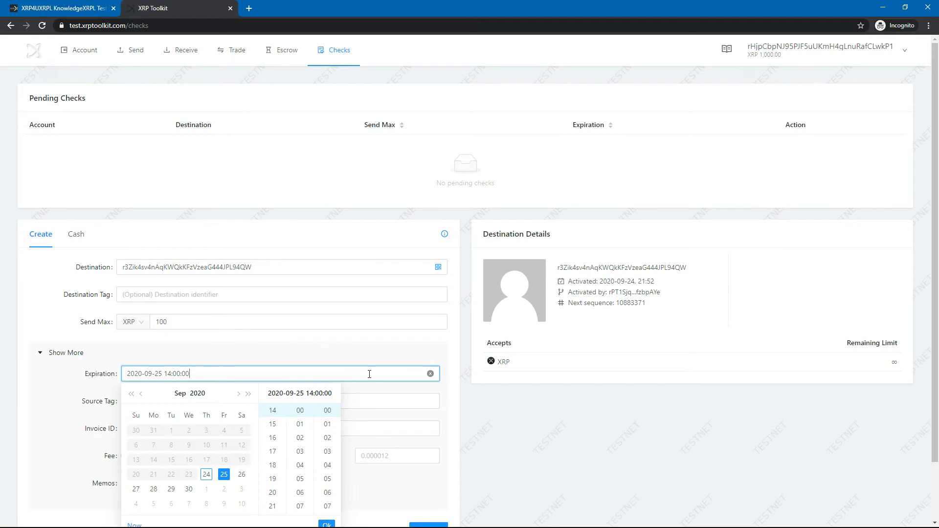
left_click(365, 353)
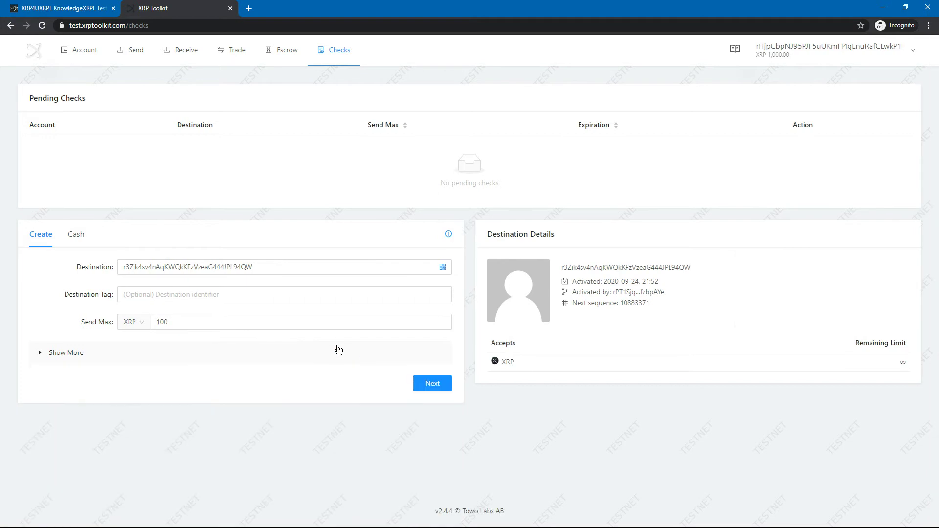
- Review the check's additional options, then submit and confirm the 100 XRP check
left_click(74, 353)
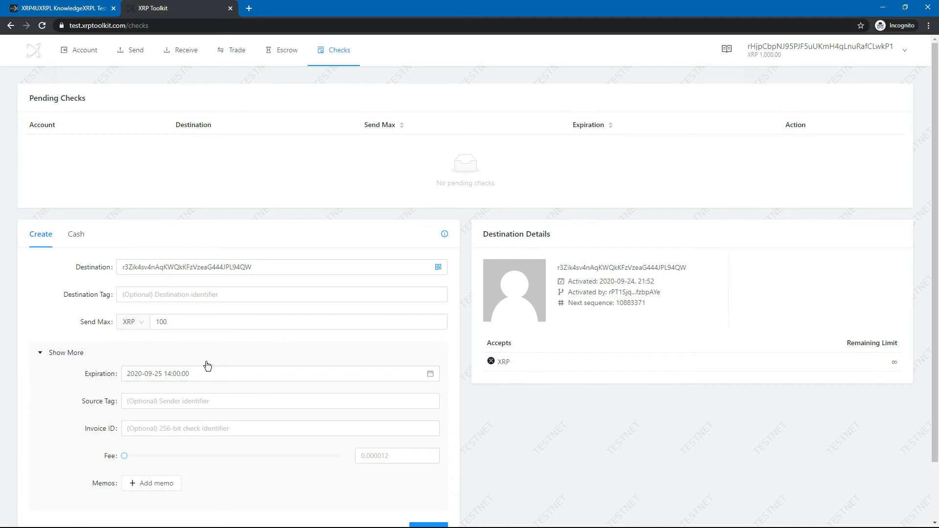
scroll(399, 503, "down", 2)
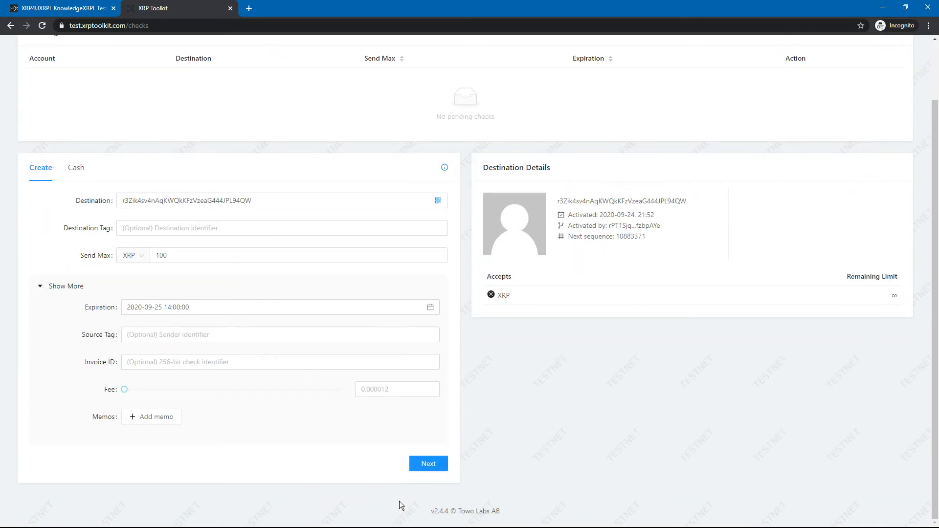
left_click(431, 464)
left_click(469, 295)
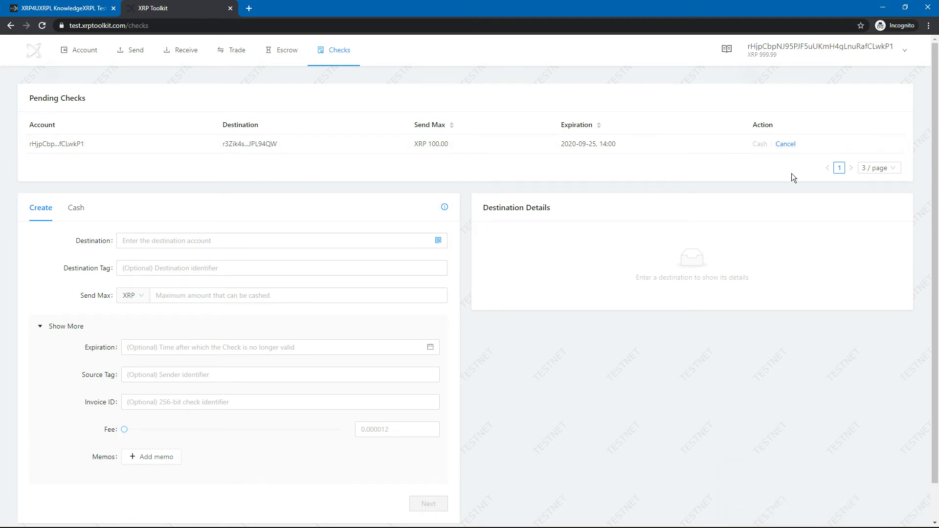
- Switch to the receiving account and review its overview before returning to the pending checks
mouse_move(808, 50)
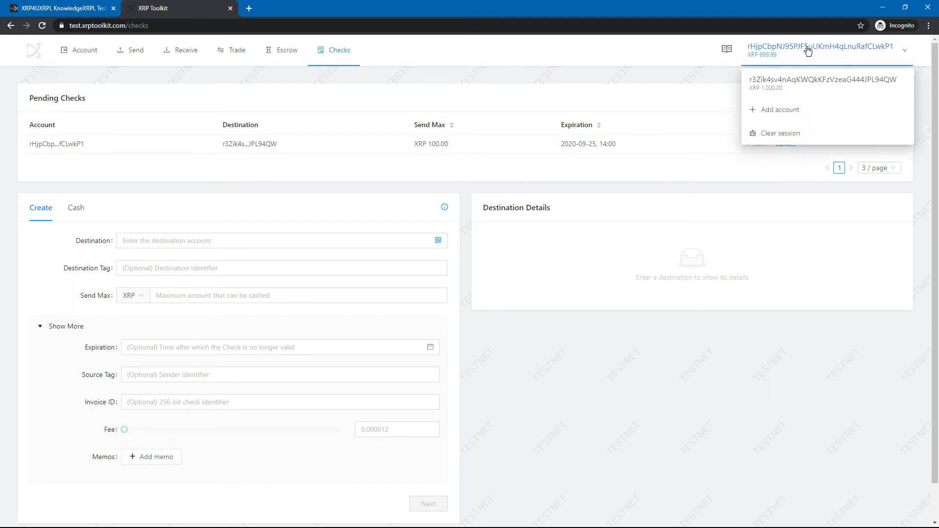
left_click(806, 81)
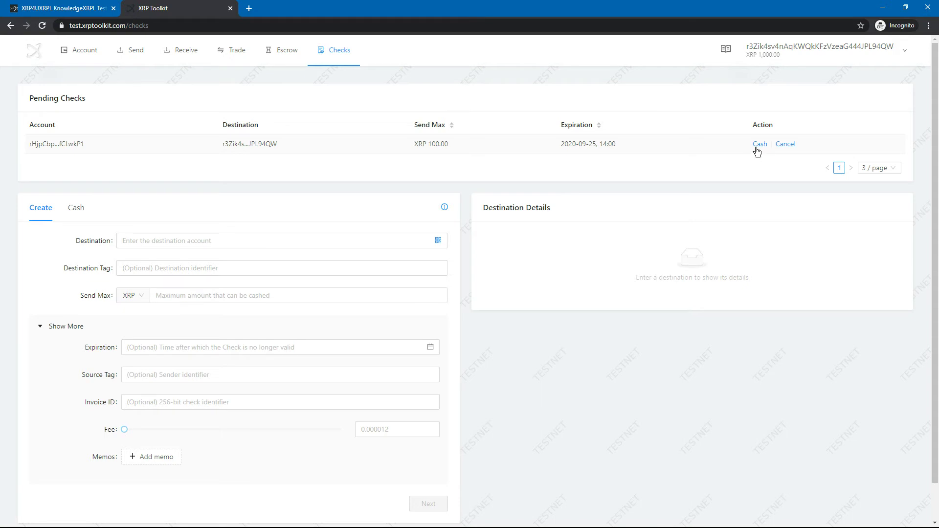
mouse_move(83, 51)
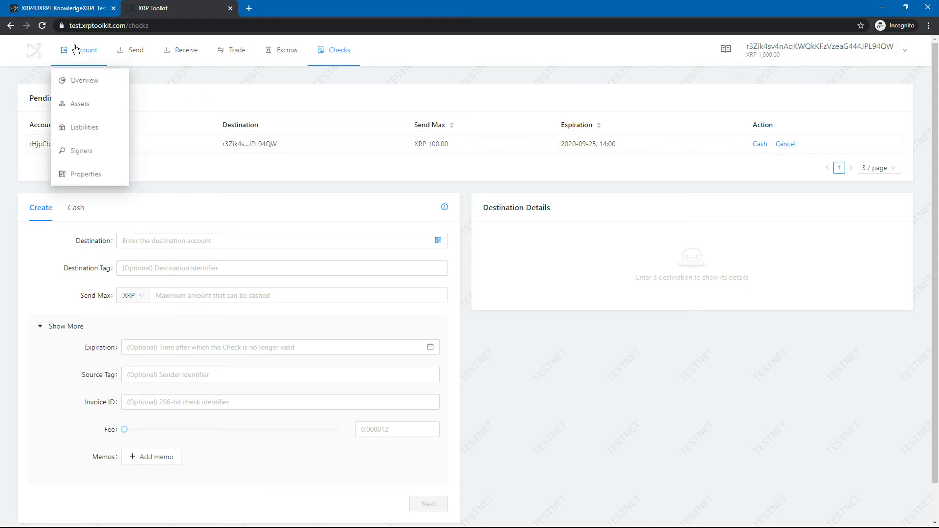
left_click(90, 82)
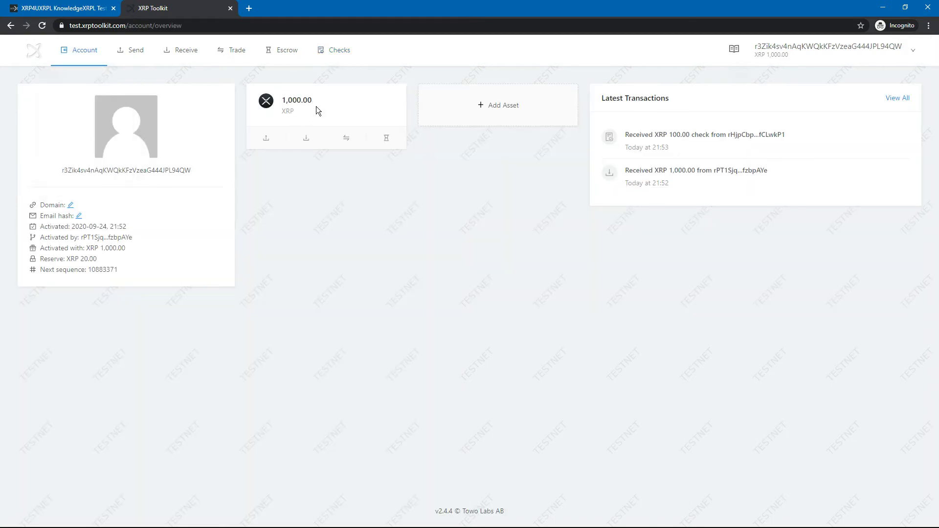
left_click(334, 49)
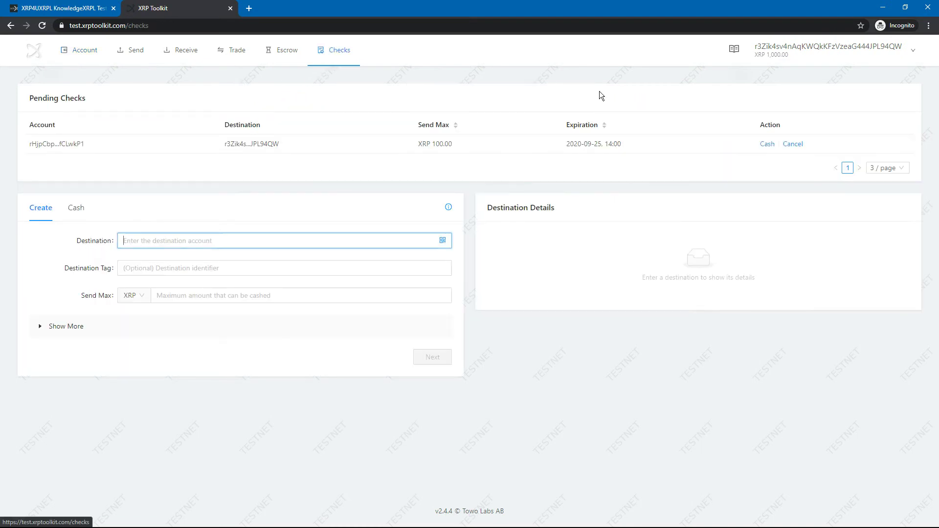
- Cash the pending check for an exact amount of 100 XRP and confirm the transaction
left_click(763, 145)
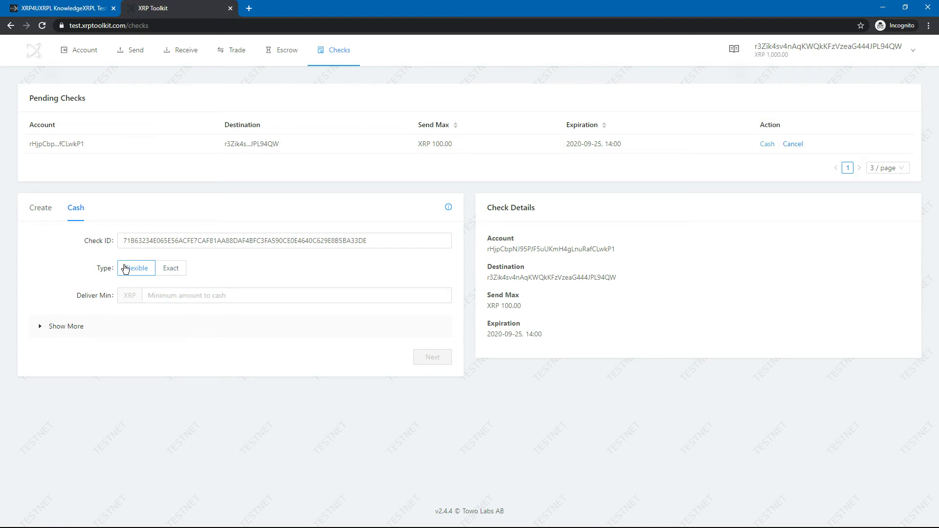
left_click(170, 269)
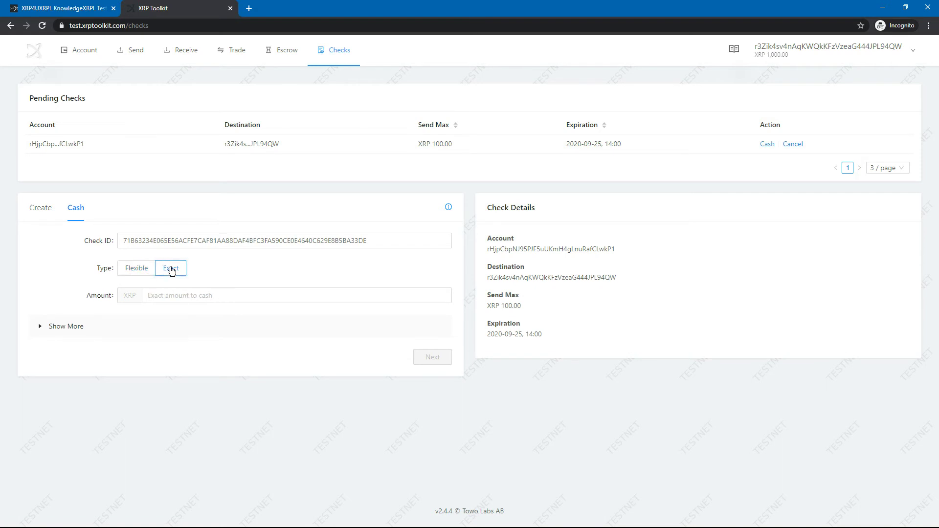
left_click(175, 293)
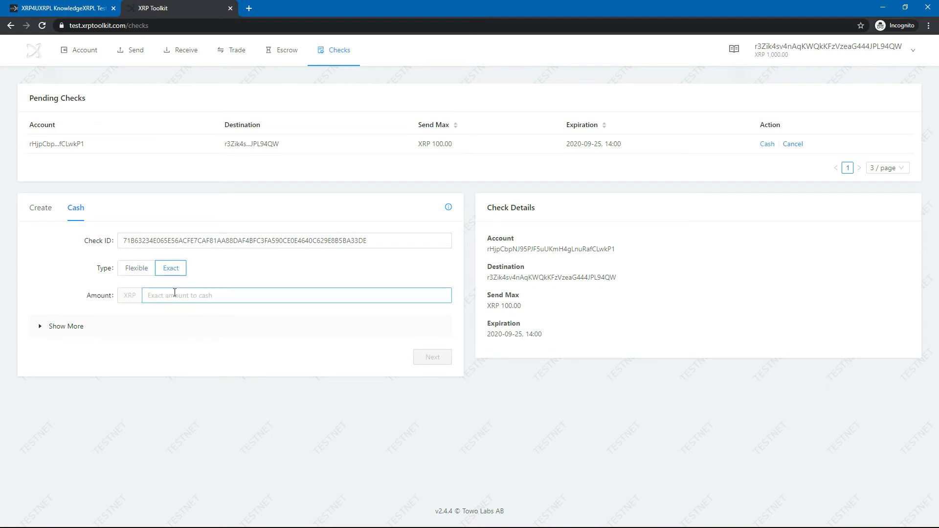
left_click(175, 293)
type("100")
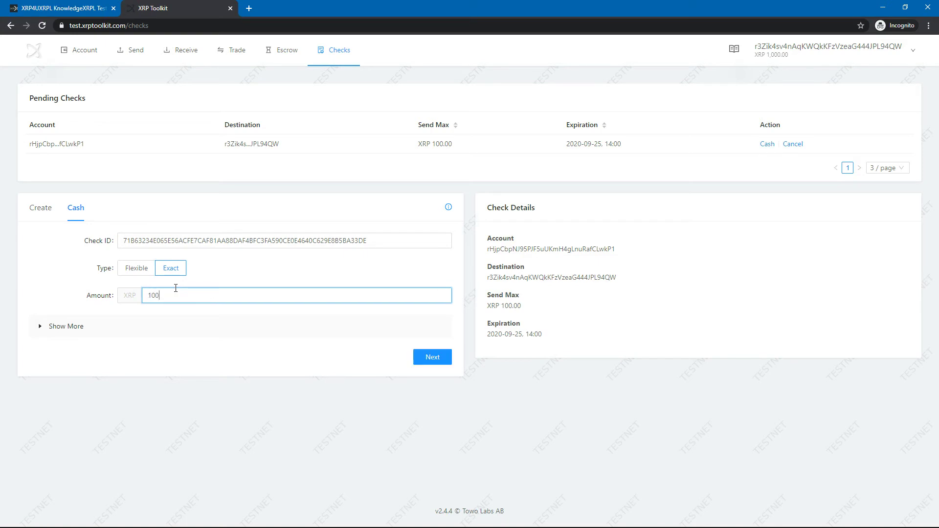
left_click(432, 353)
left_click(470, 258)
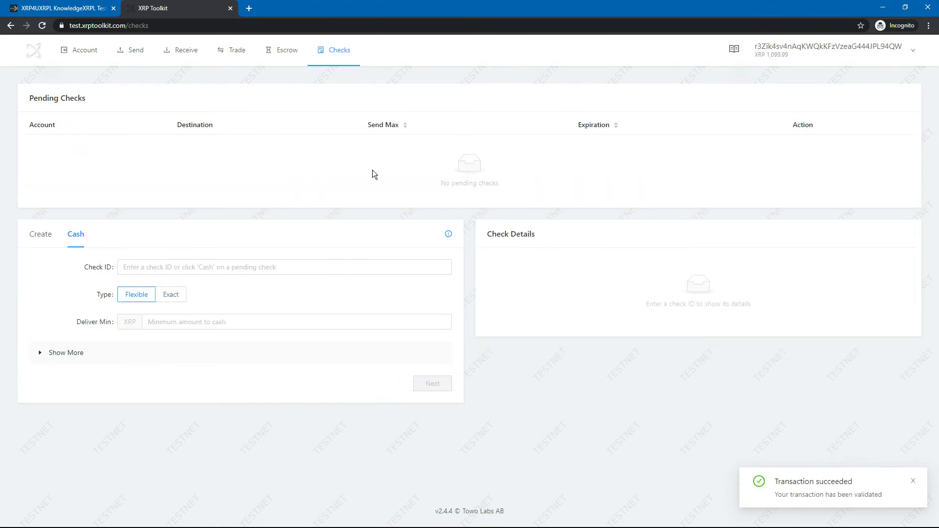
- Review the balance and latest transactions in both accounts' overviews, returning to the account that cashed the check
mouse_move(71, 56)
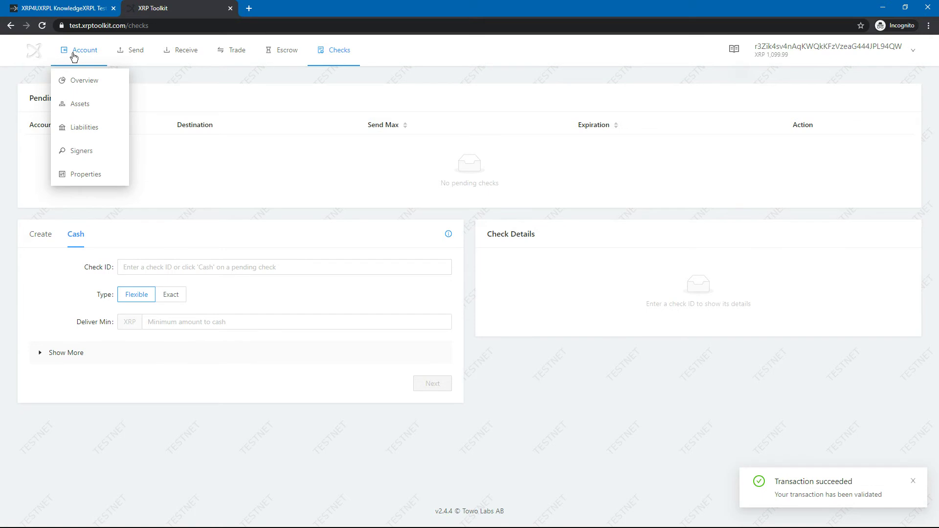
left_click(80, 82)
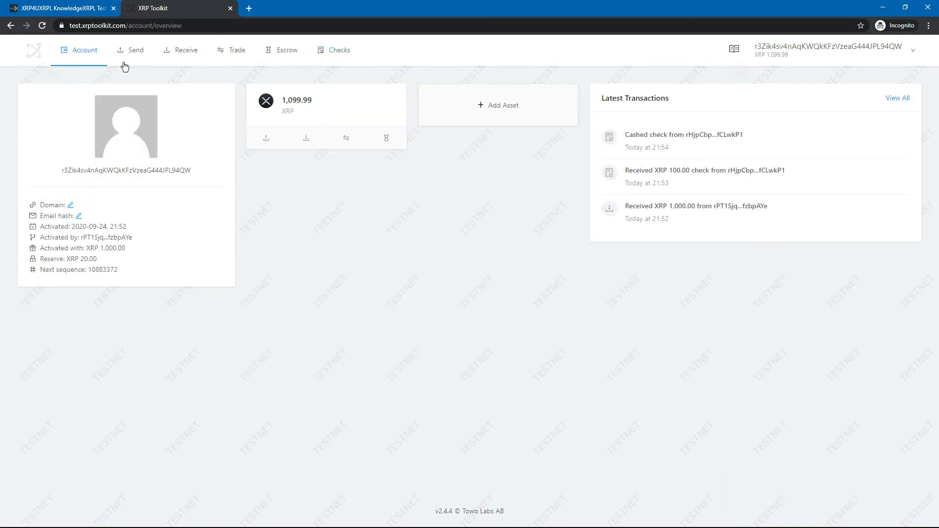
mouse_move(90, 57)
mouse_move(816, 54)
left_click(811, 82)
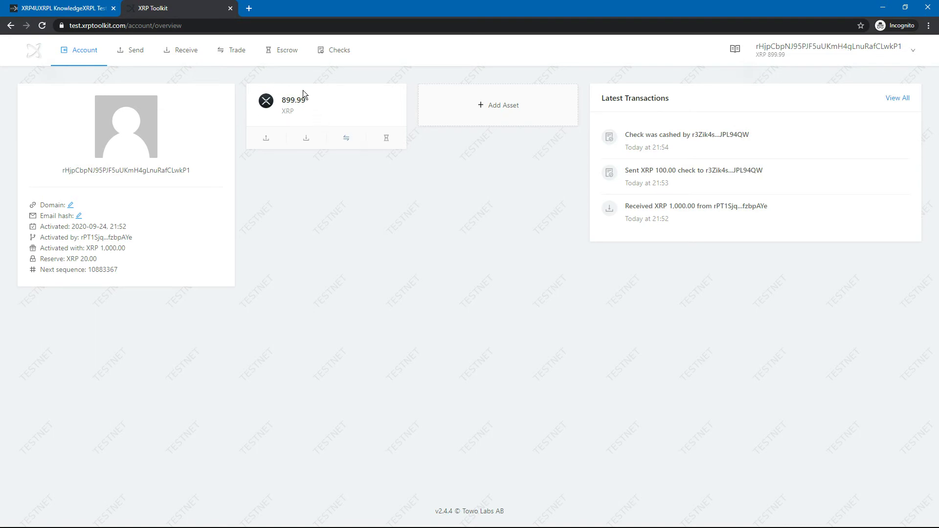
mouse_move(783, 60)
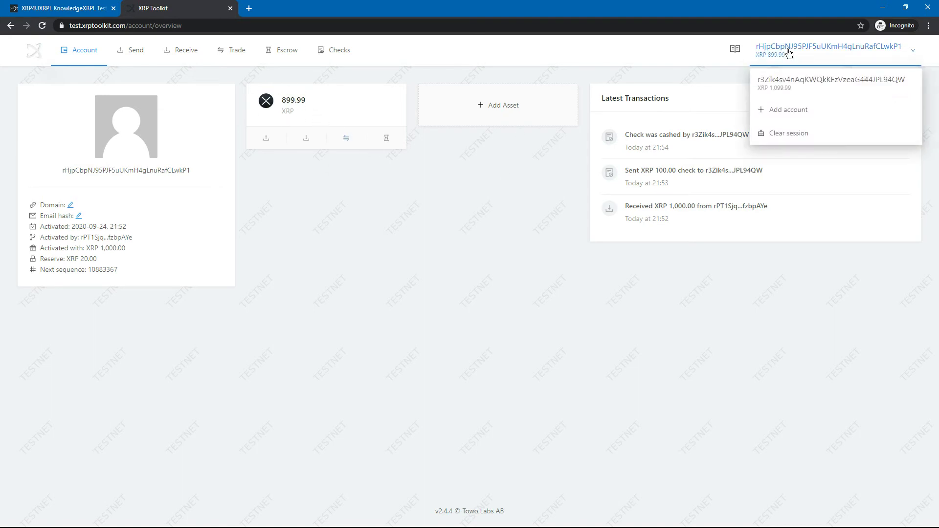
left_click(785, 81)
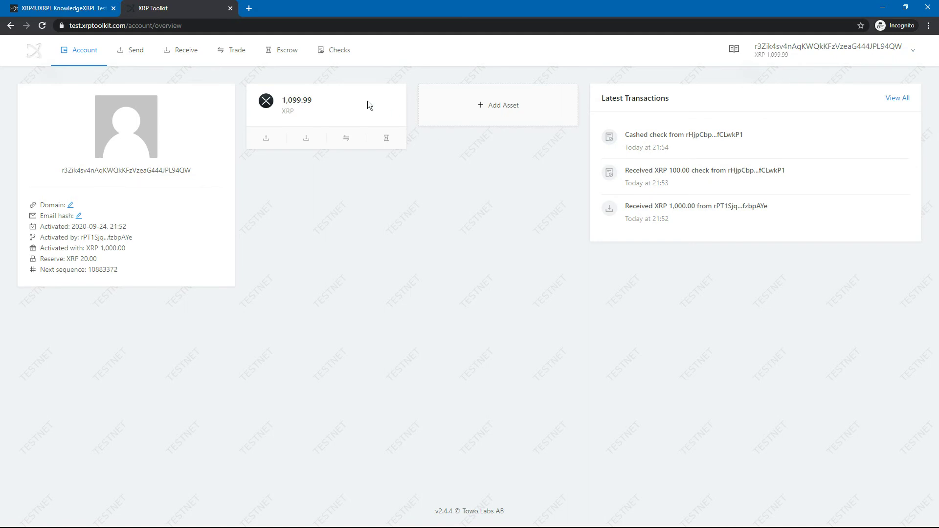
- Copy the check sender's account address from its overview and switch back to the account that cashed the check
left_click(282, 55)
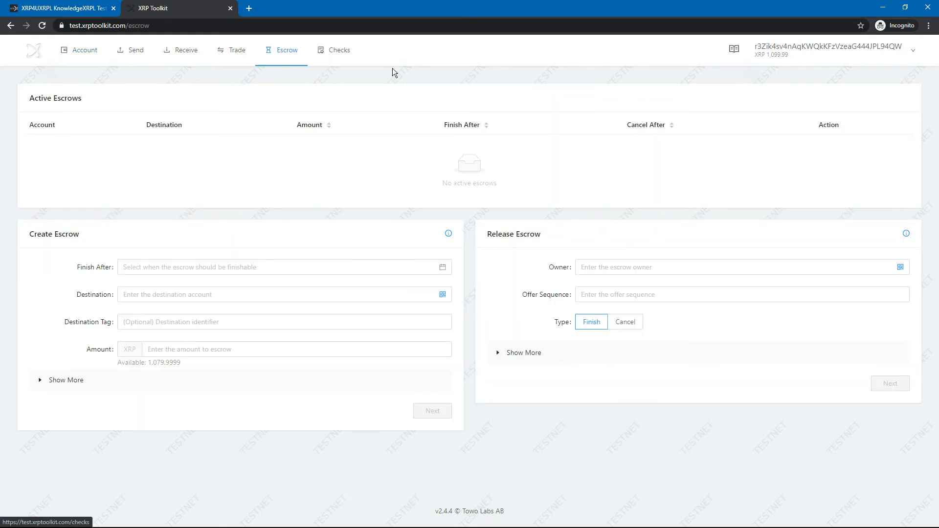
left_click(789, 50)
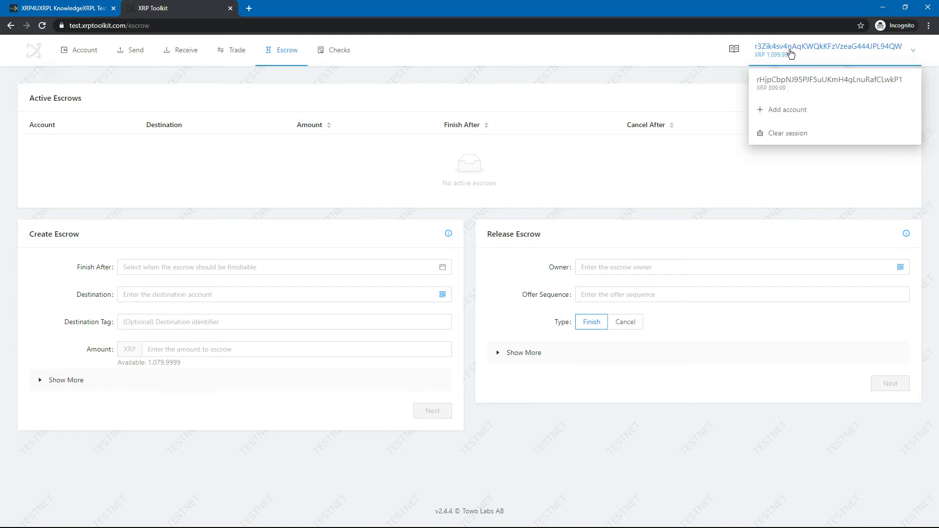
left_click(790, 83)
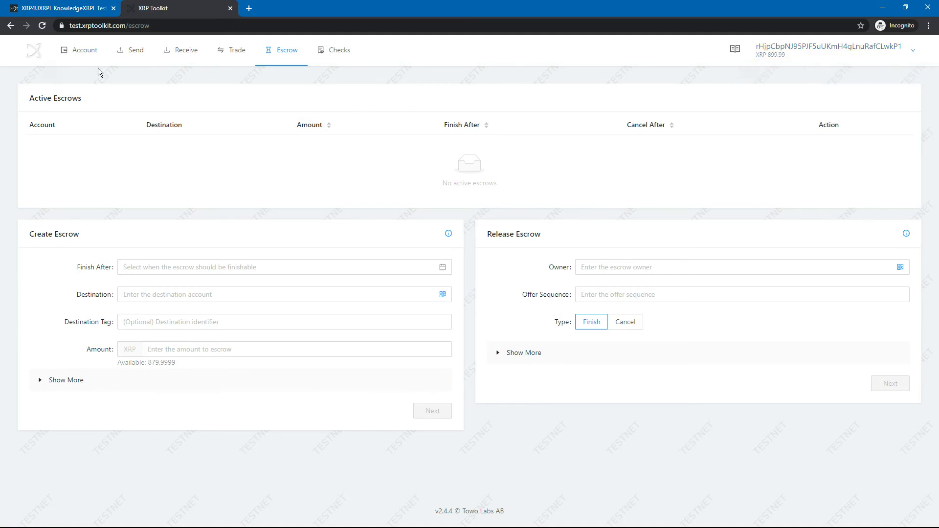
left_click(87, 55)
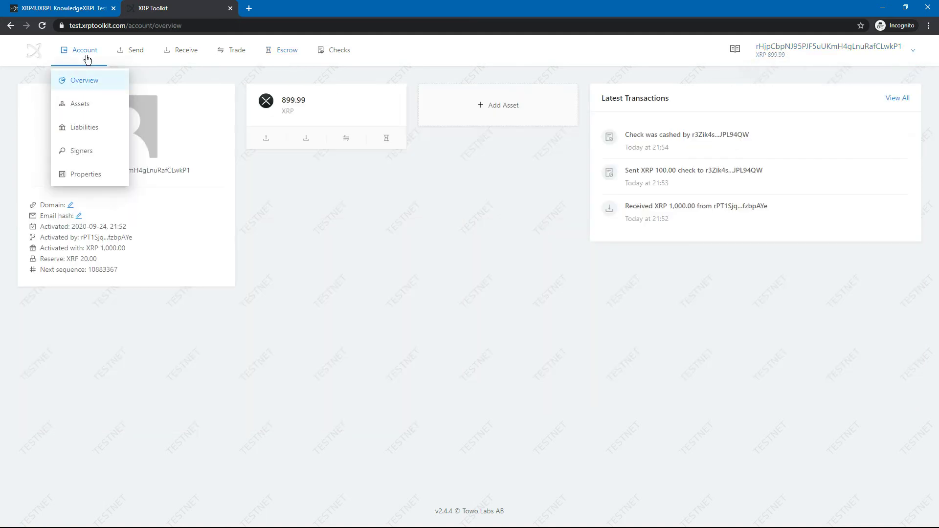
triple_click(152, 173)
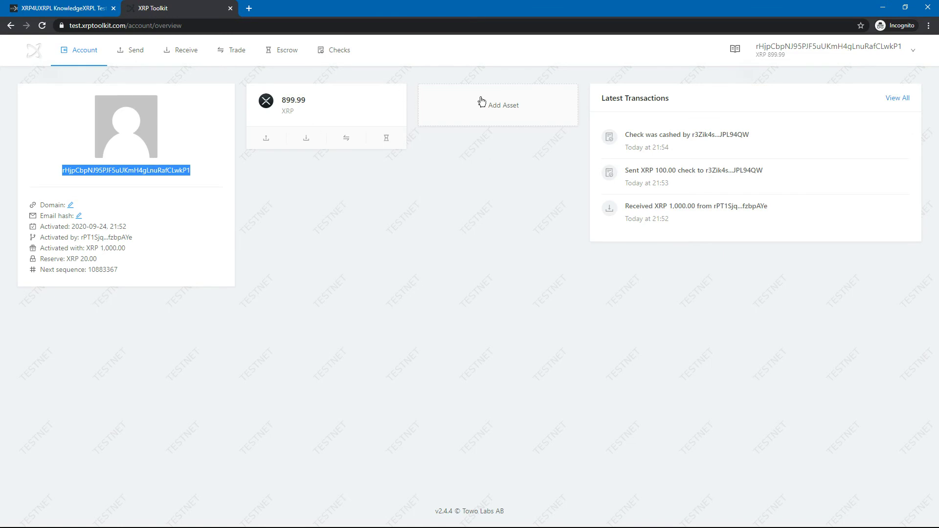
mouse_move(805, 52)
left_click(802, 82)
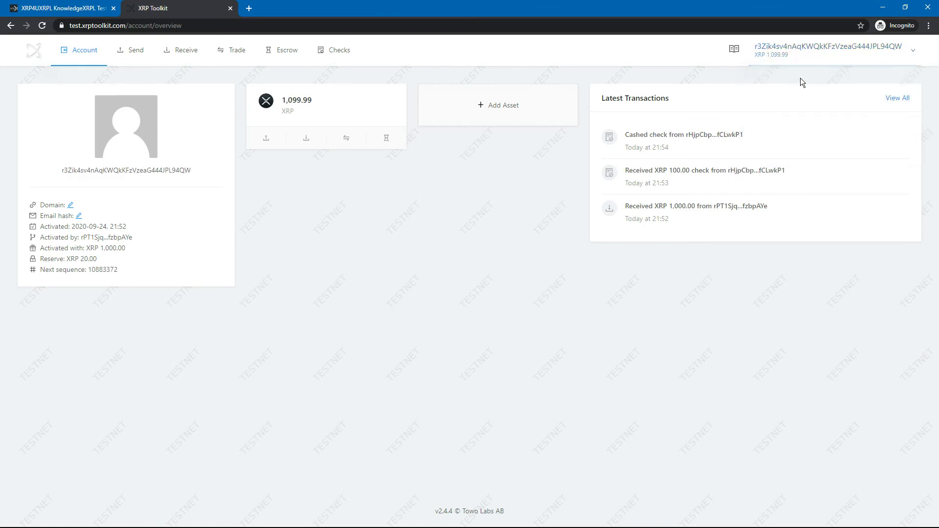
left_click(287, 57)
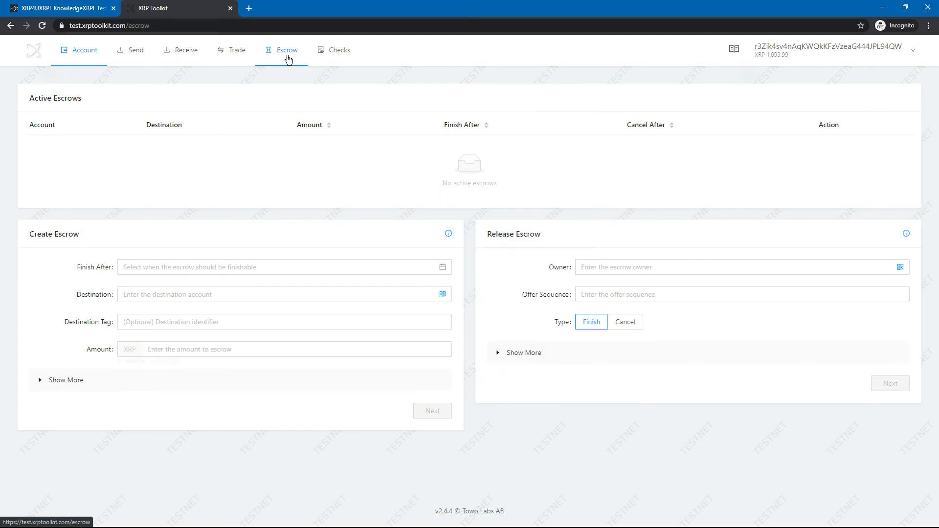
left_click(179, 265)
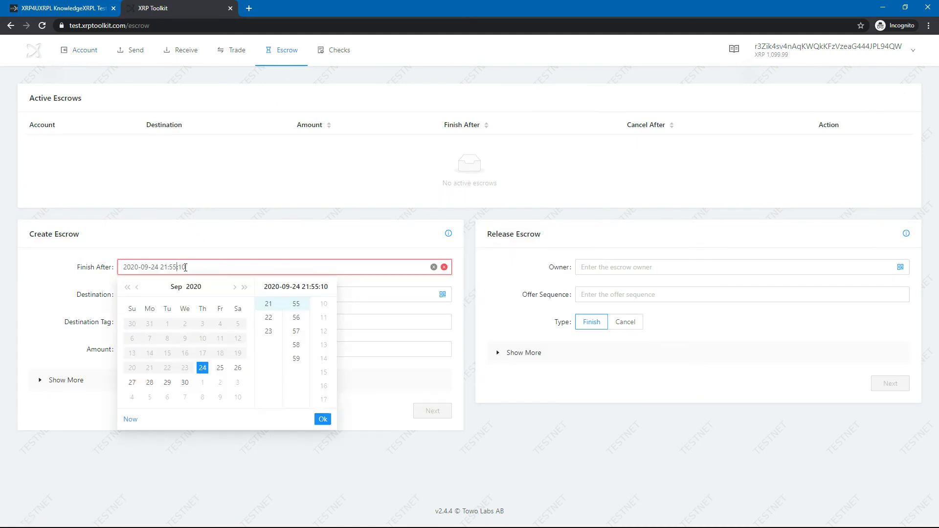
key("BackSpace")
type("6")
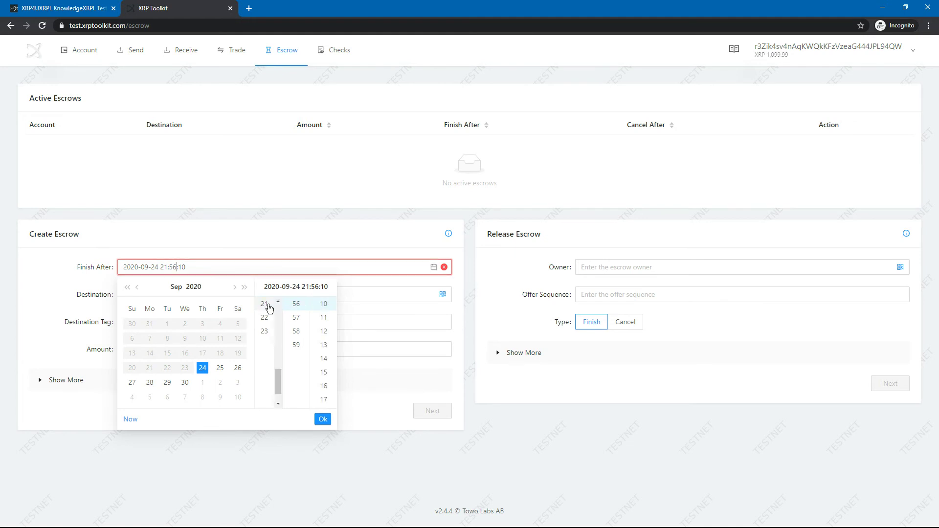
left_click(293, 318)
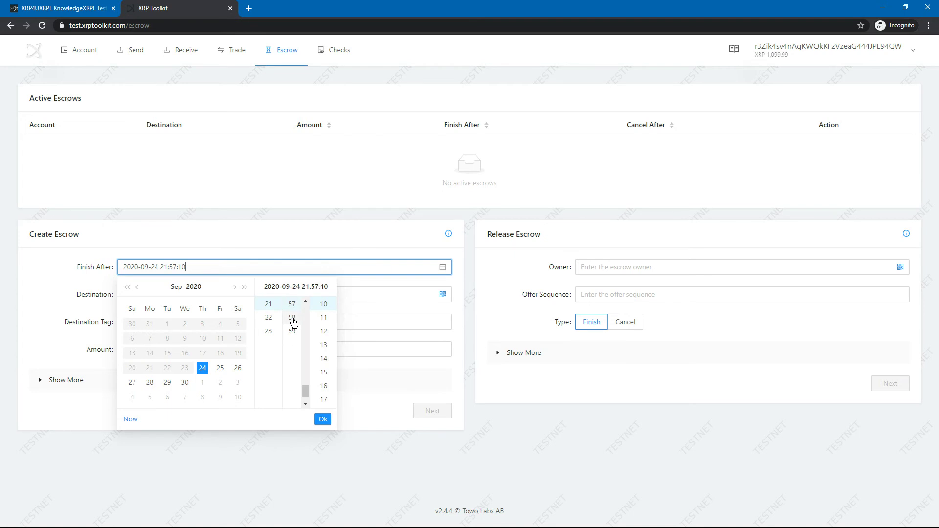
left_click(293, 237)
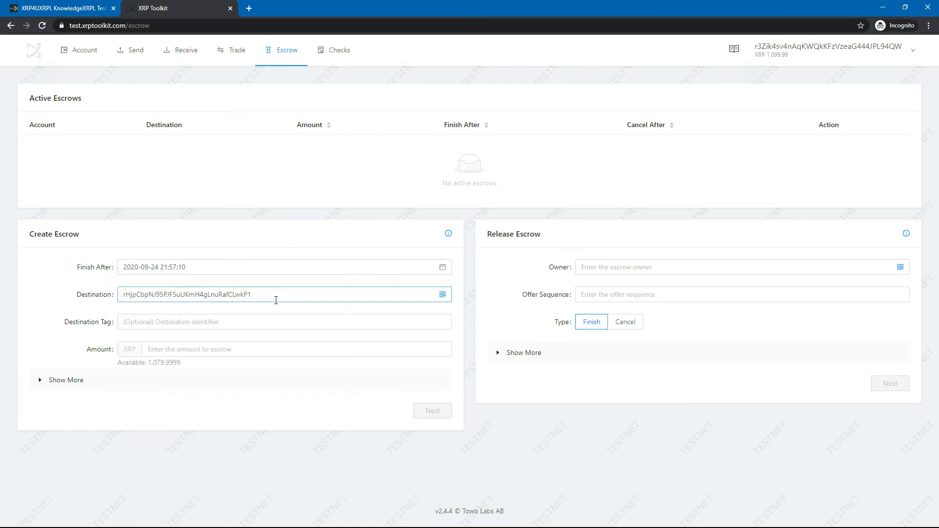
- Fill in the copied destination address and an amount of 100 XRP, then submit and confirm the escrow
left_click(222, 352)
type("100")
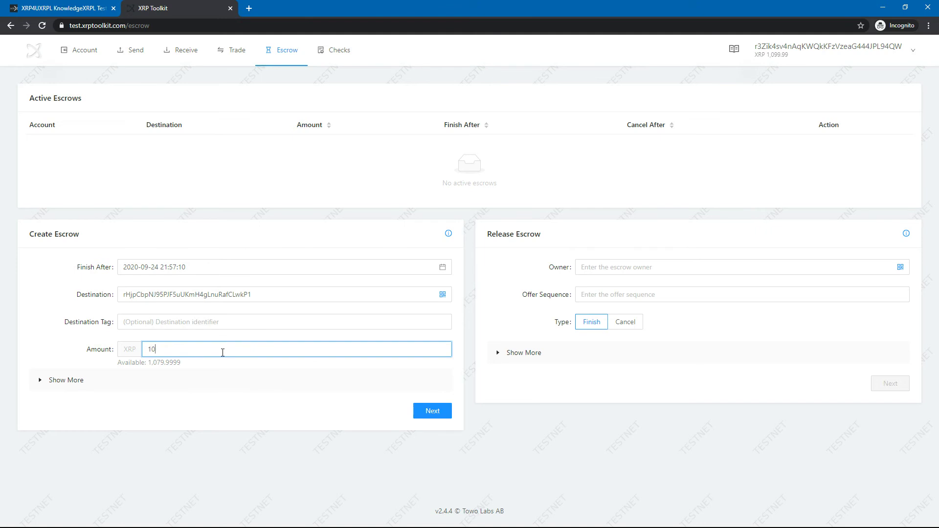
left_click(424, 414)
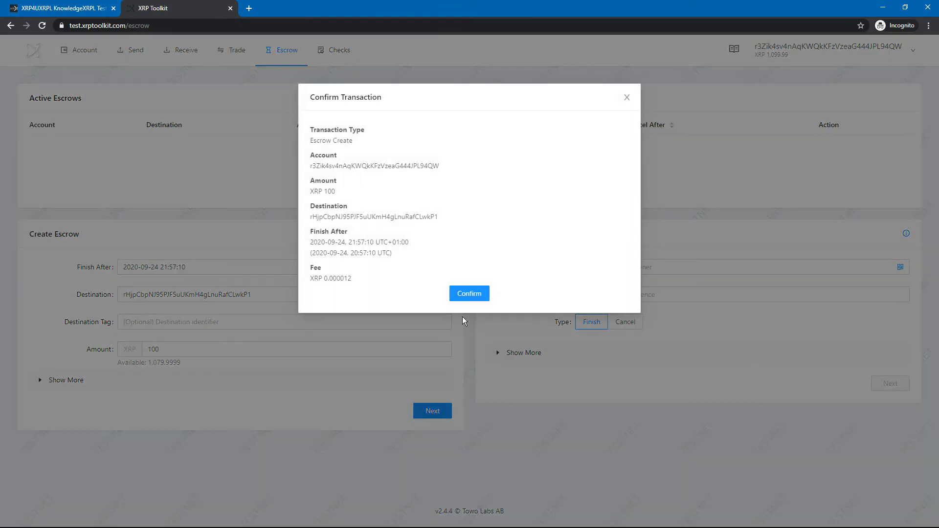
left_click(467, 296)
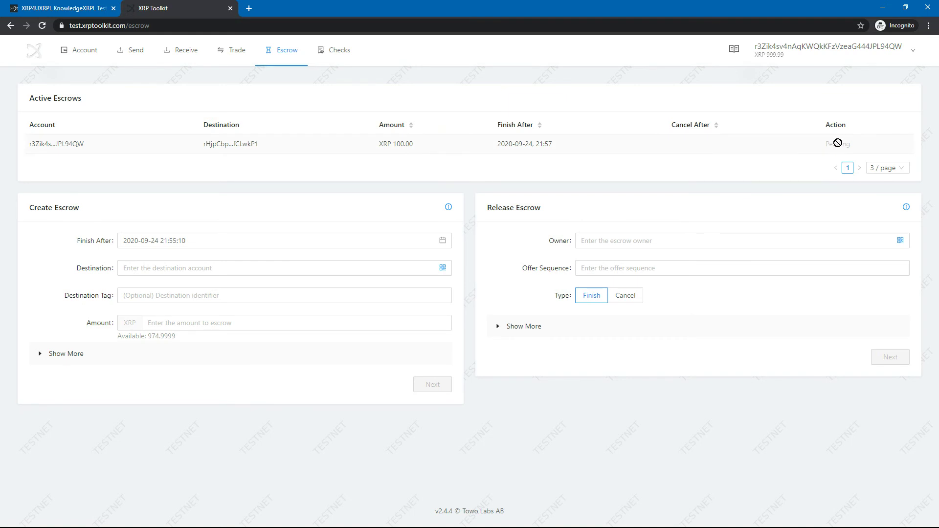
- Examine the active escrow's available action from both accounts, ending on the escrow's destination account
mouse_move(838, 54)
left_click(825, 80)
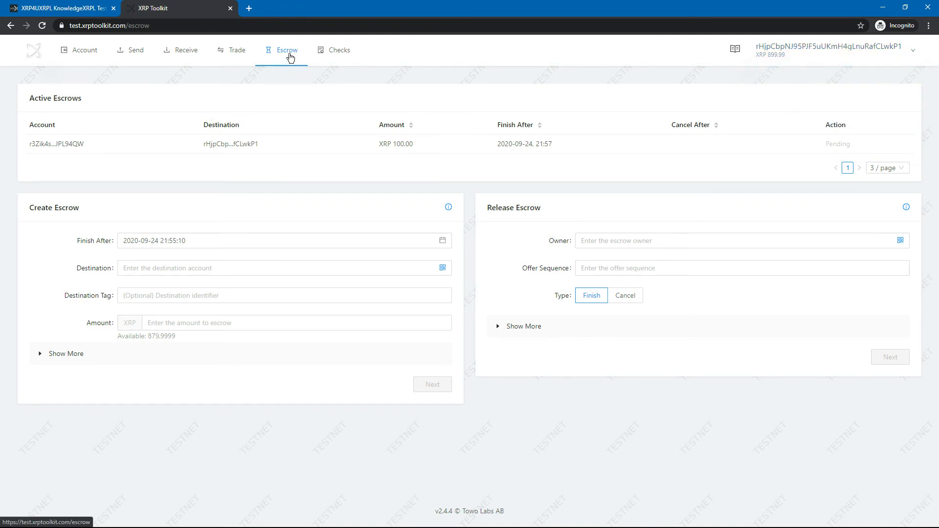
mouse_move(788, 58)
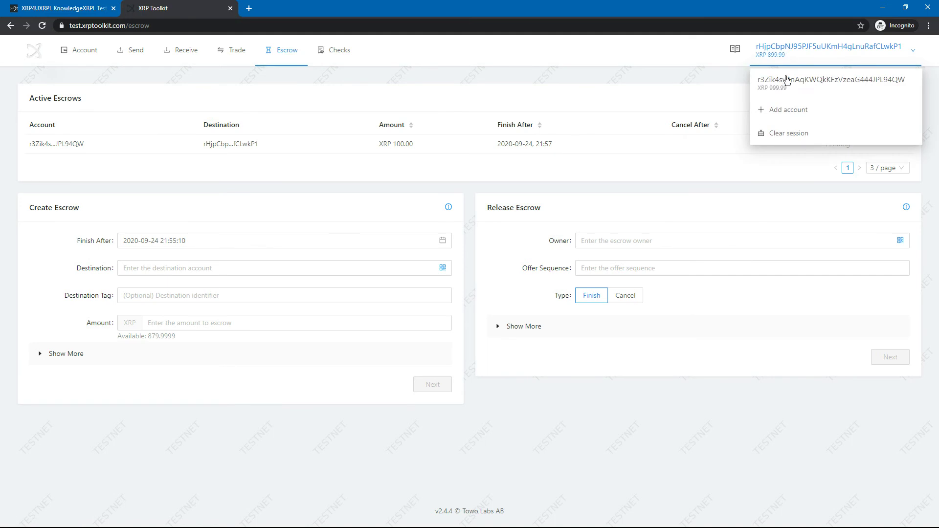
left_click(786, 85)
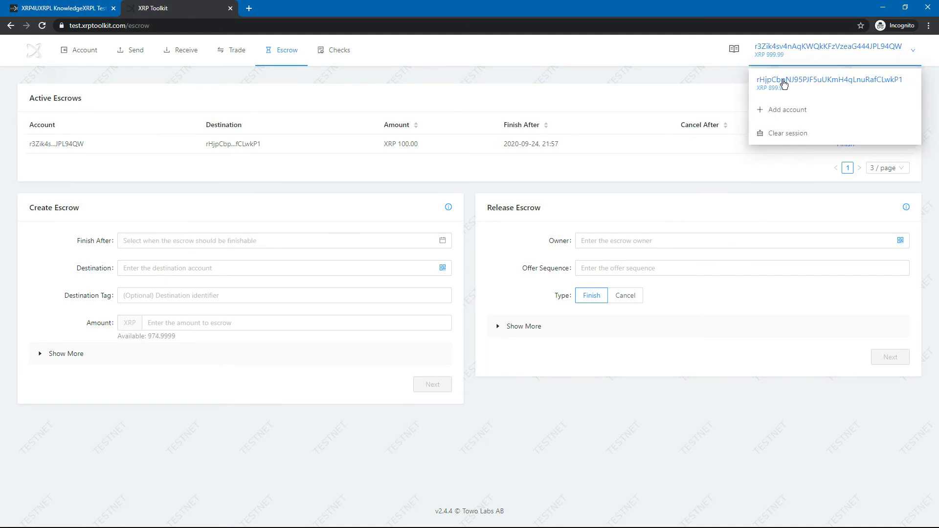
left_click(784, 84)
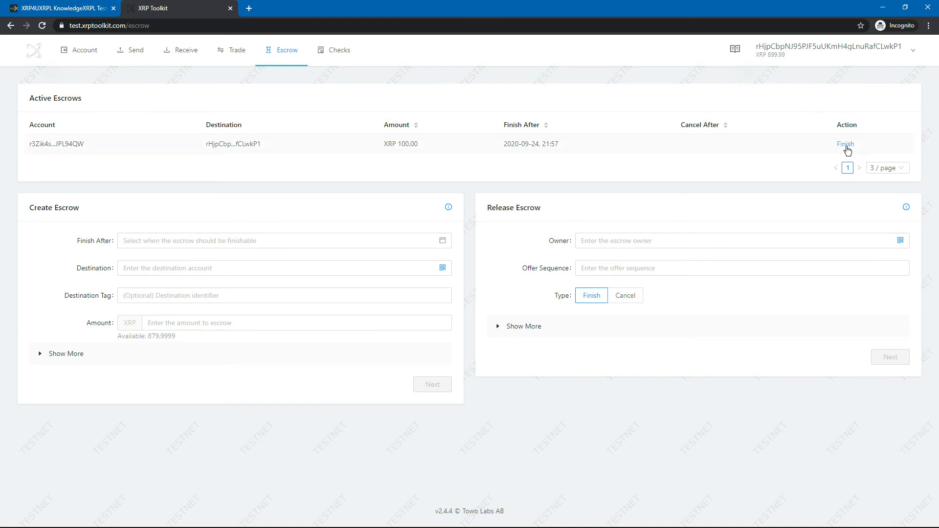
- Check the destination account's overview, then finish the active 100 XRP escrow and confirm the transaction
left_click(94, 58)
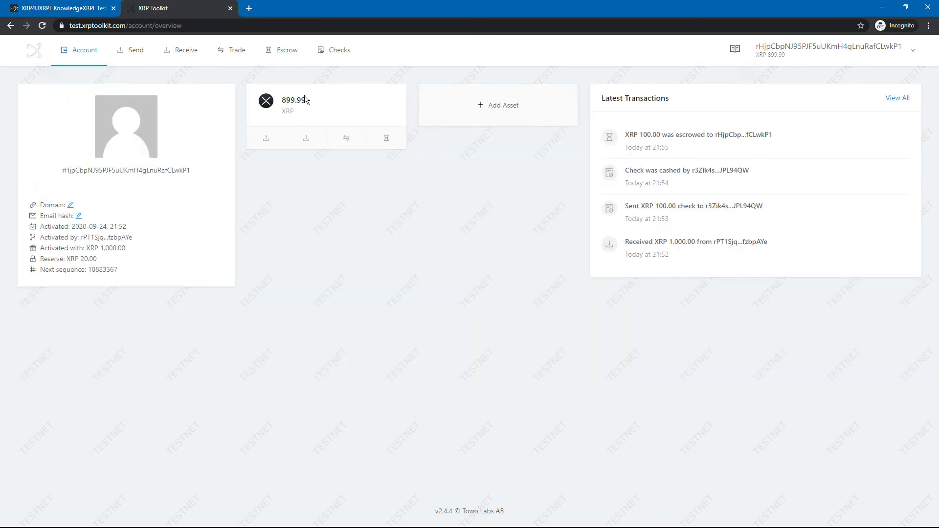
left_click(287, 52)
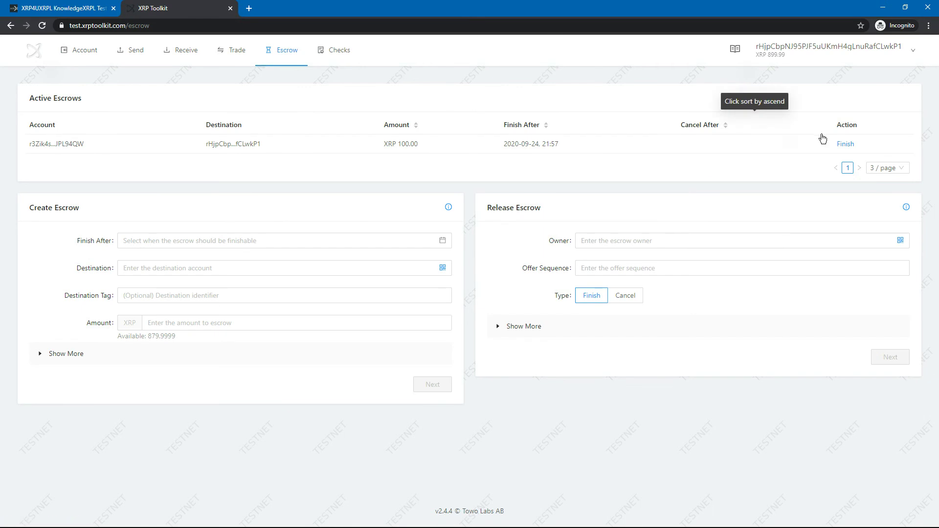
left_click(845, 145)
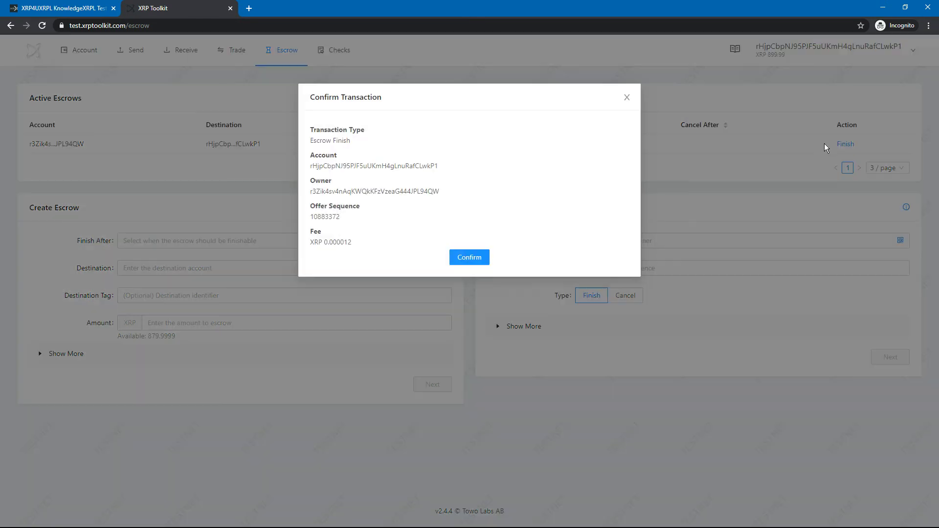
left_click(474, 257)
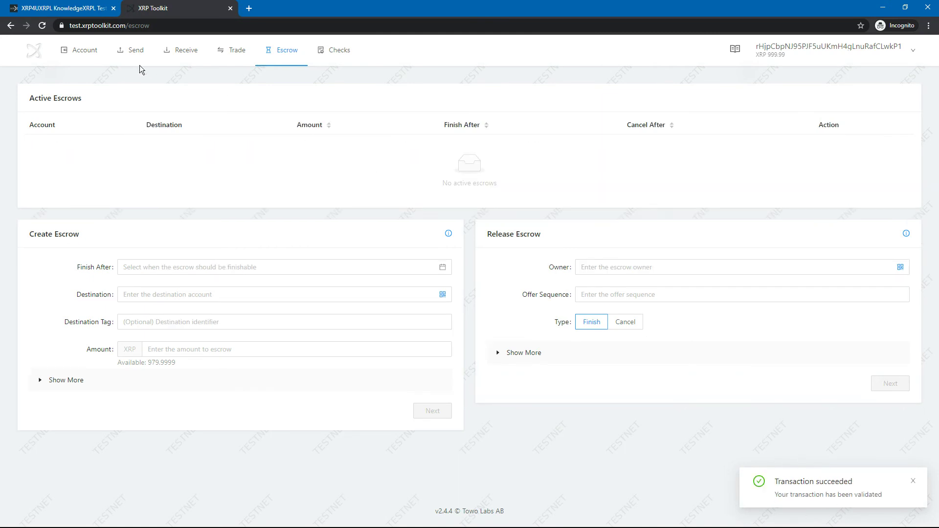
- From the account overview, examine the finished escrow transaction and its linked creation transaction in the XRPL Explorer
left_click(87, 53)
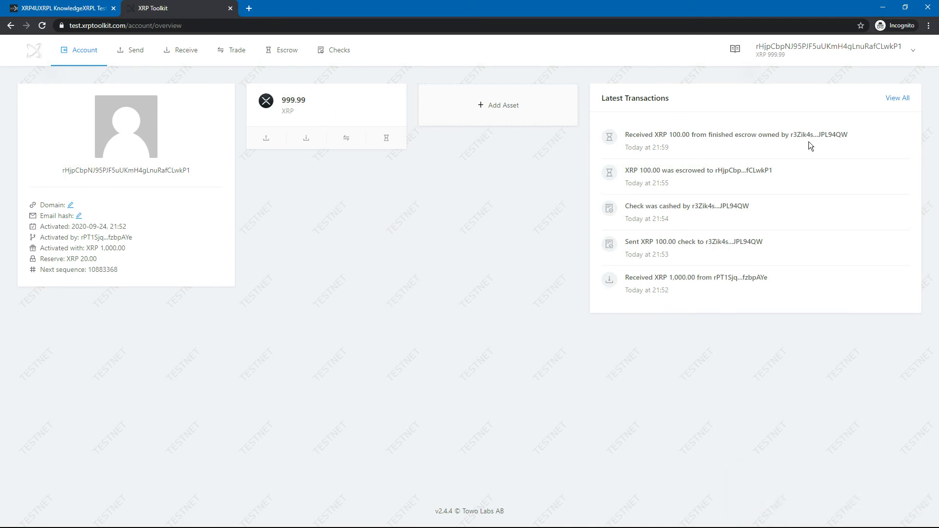
left_click(794, 136)
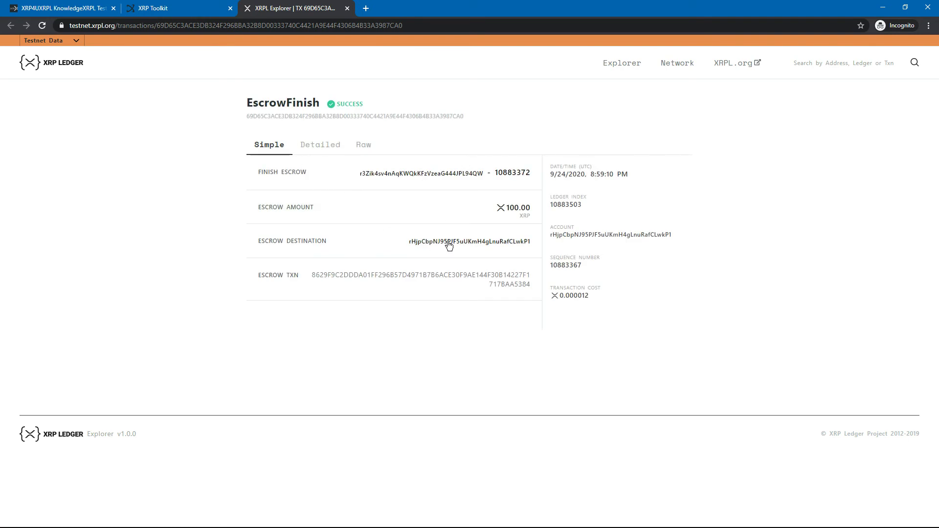
left_click(484, 275)
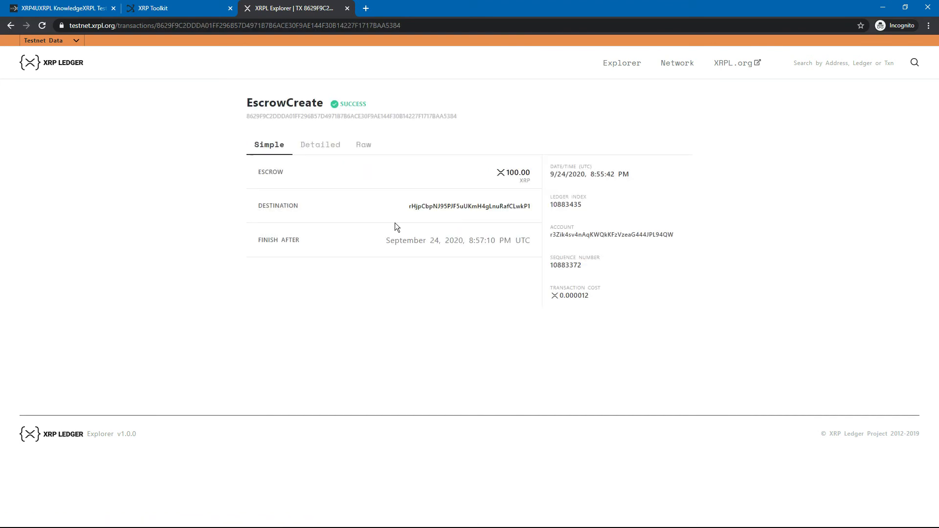
- Examine the detailed information of the EscrowCreate transaction, then close the XRPL Explorer page
left_click(321, 145)
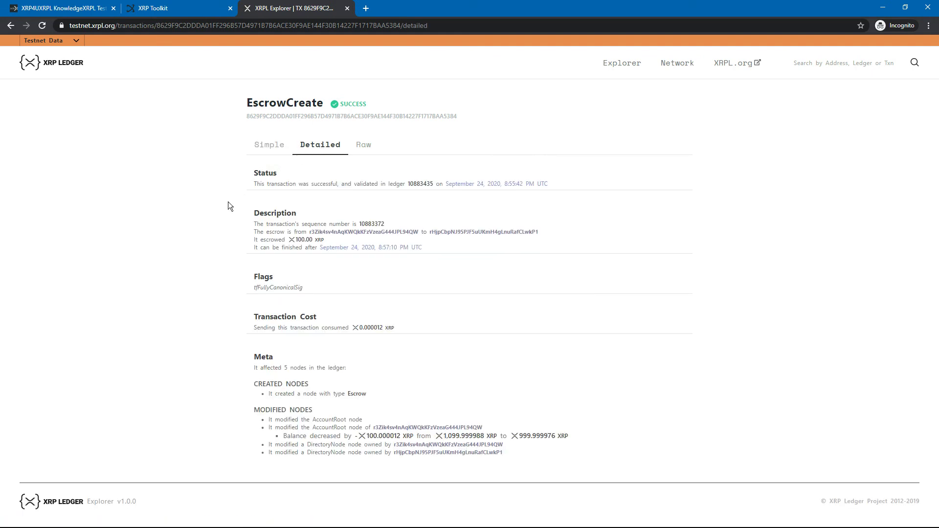
left_click(348, 8)
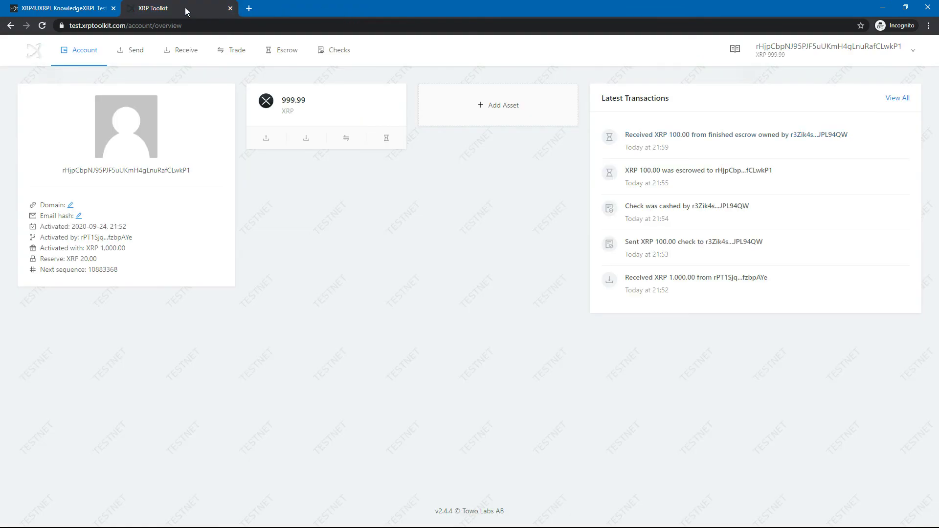
- Return to the XRP4U Testnet page and centre the view on TestNet Wallets A, B and C
left_click(90, 7)
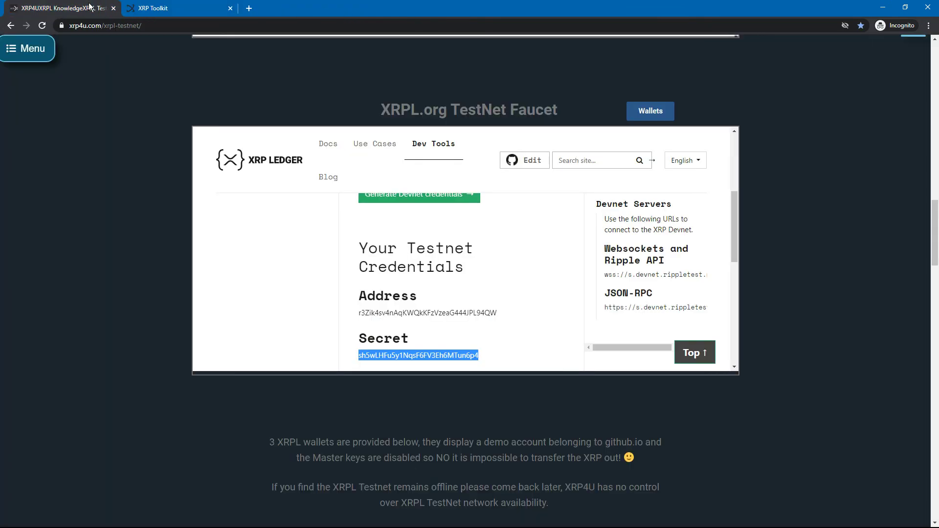
scroll(113, 153, "down", 4)
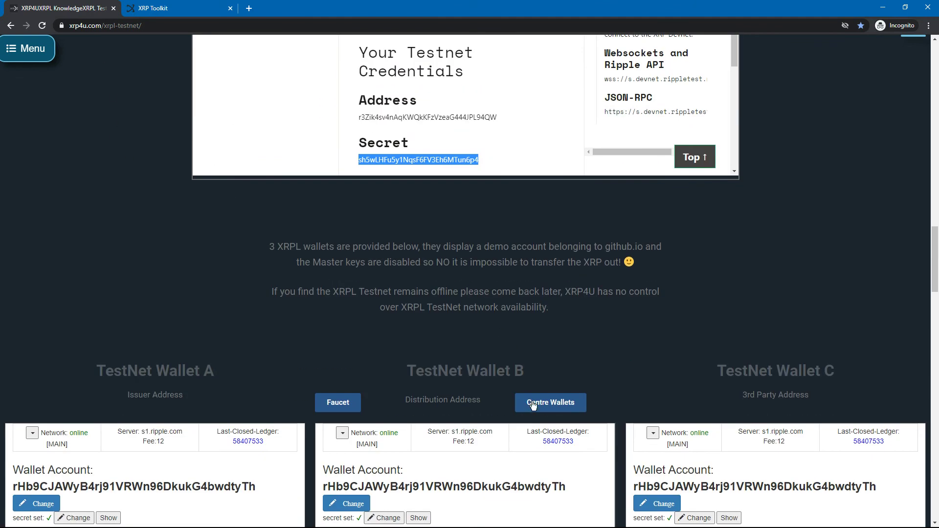
left_click(533, 404)
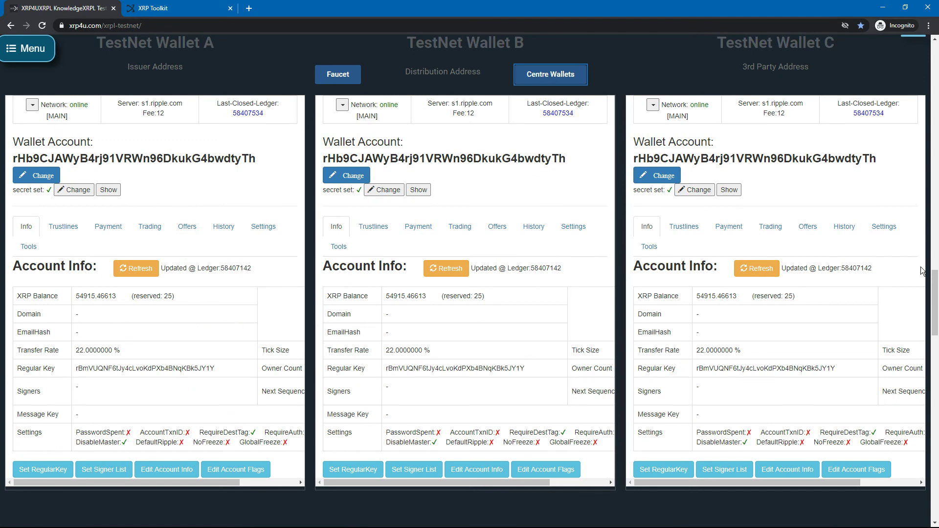
- Browse the XRP4U tutorial videos by filtering the gallery through Video 1 to Video 5 and Donations, then show all videos again
left_click_drag(934, 290, 935, 381)
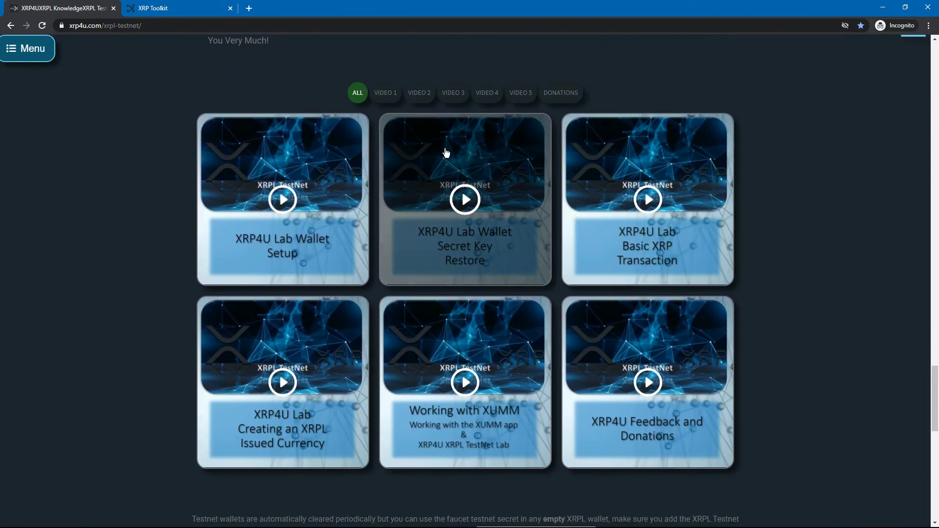
left_click(378, 97)
left_click(421, 98)
left_click(456, 97)
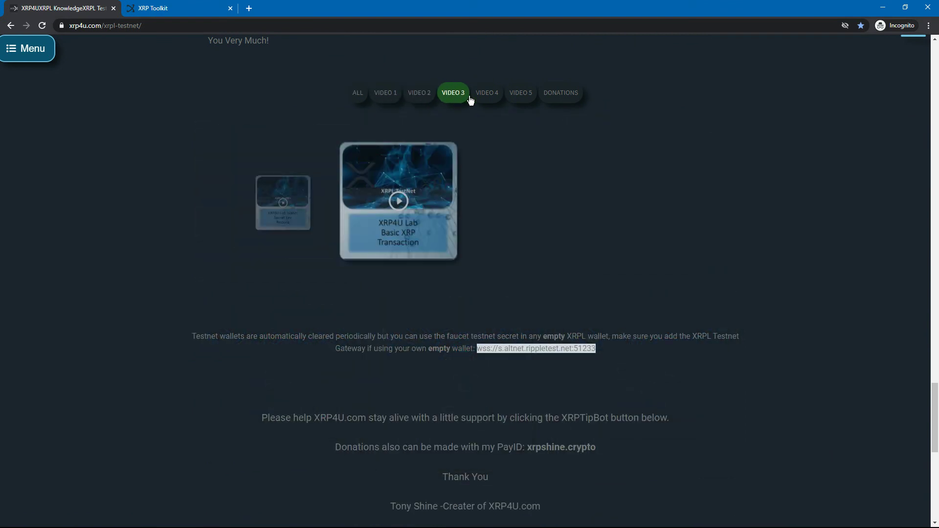
left_click(490, 96)
left_click(517, 98)
left_click(555, 97)
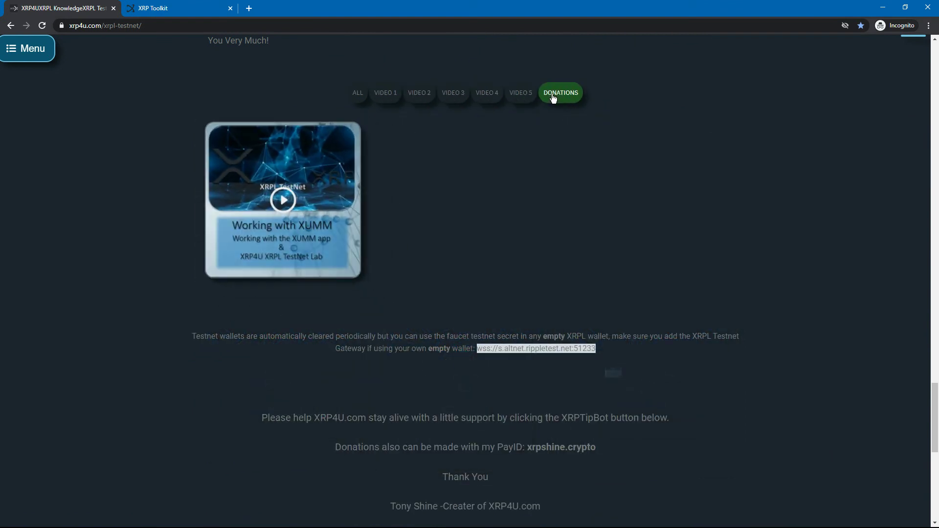
left_click(358, 94)
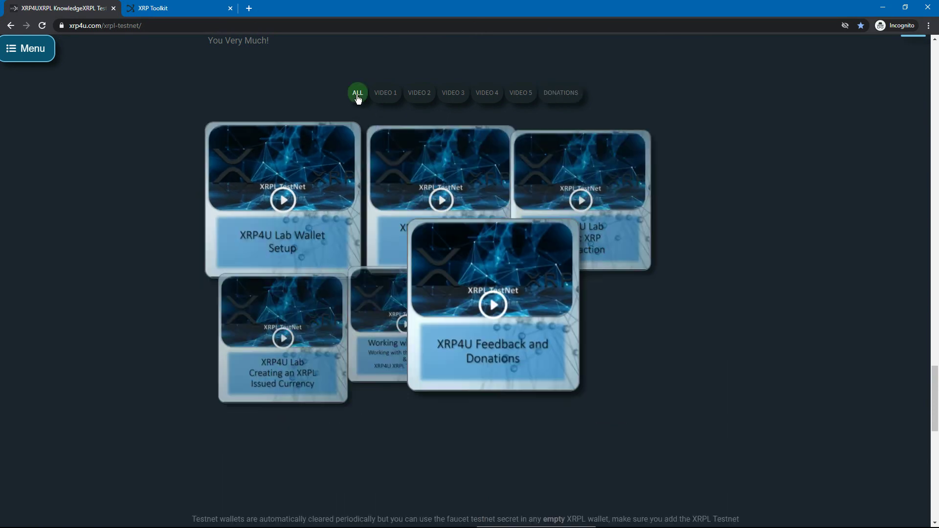
- Open the XRP4U donations page and its XRPTipBot & XUMM link, and examine the tipping options
scroll(194, 197, "down", 10)
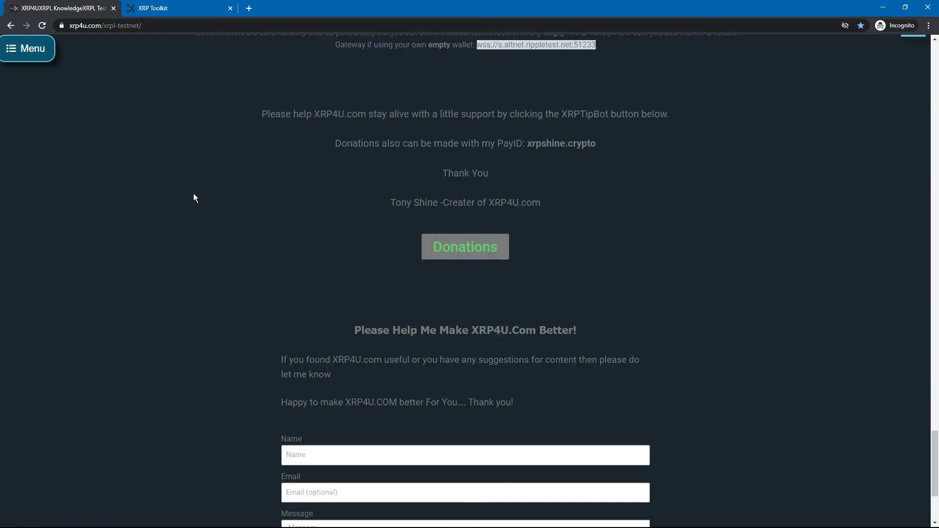
left_click(465, 149)
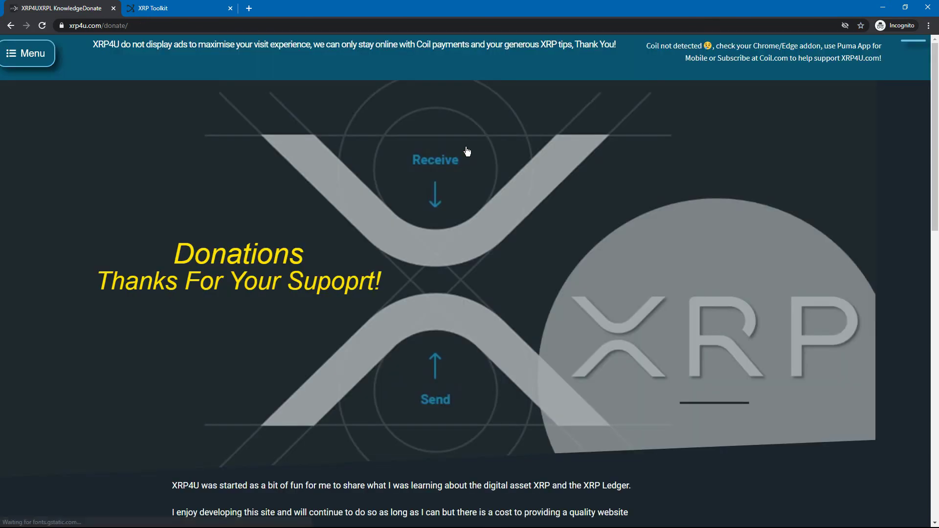
scroll(467, 150, "down", 8)
scroll(468, 152, "down", 4)
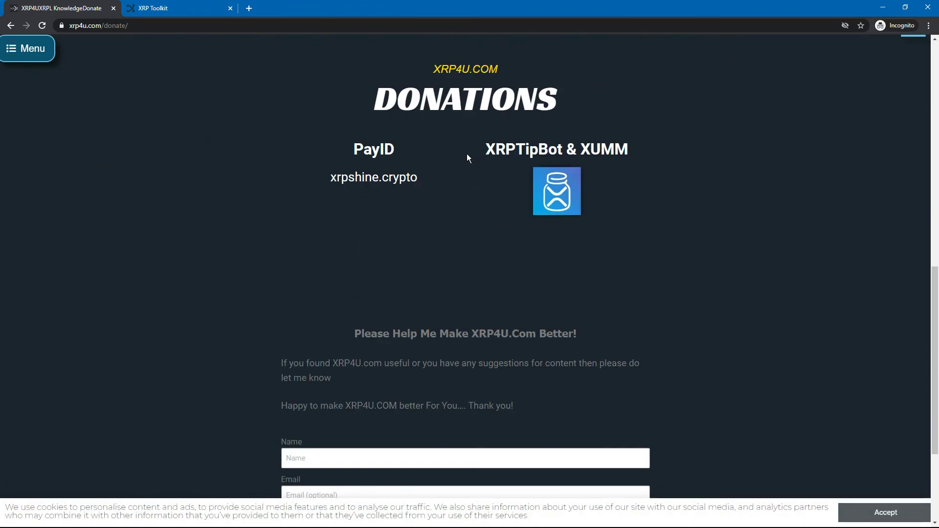
left_click(544, 189)
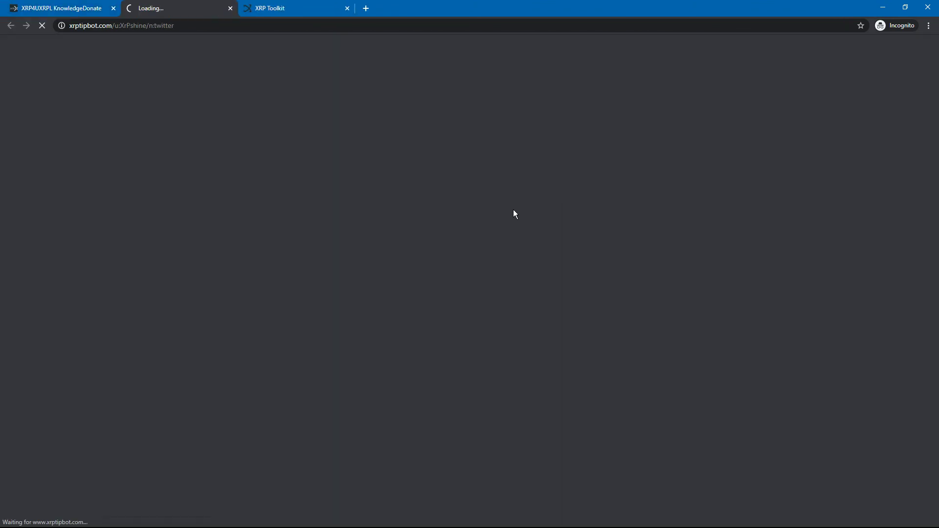
scroll(498, 215, "down", 1)
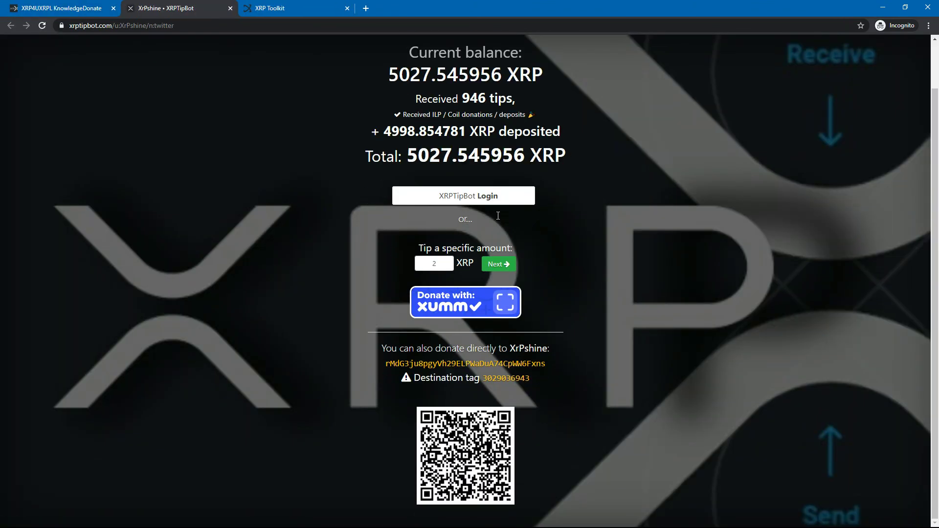